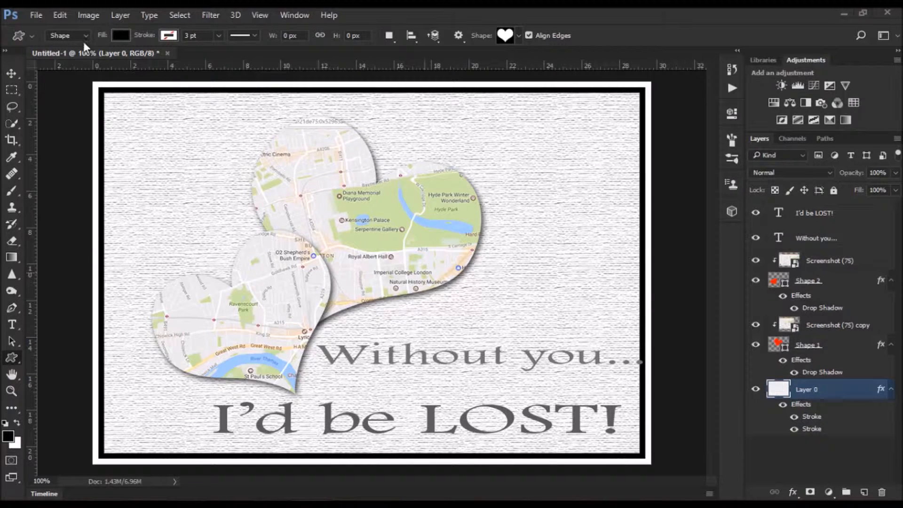
- Create a new 1366 × 768 px document at 72 ppi with a white background
click(39, 16)
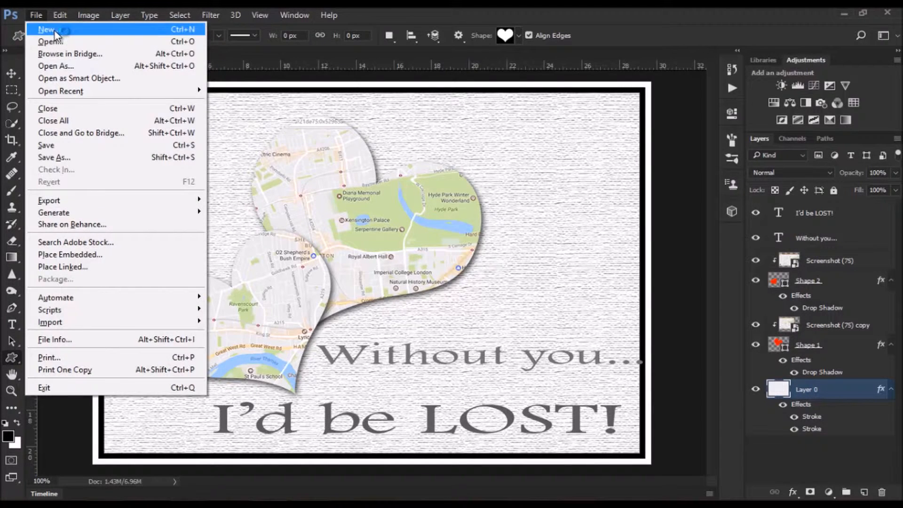
click(54, 29)
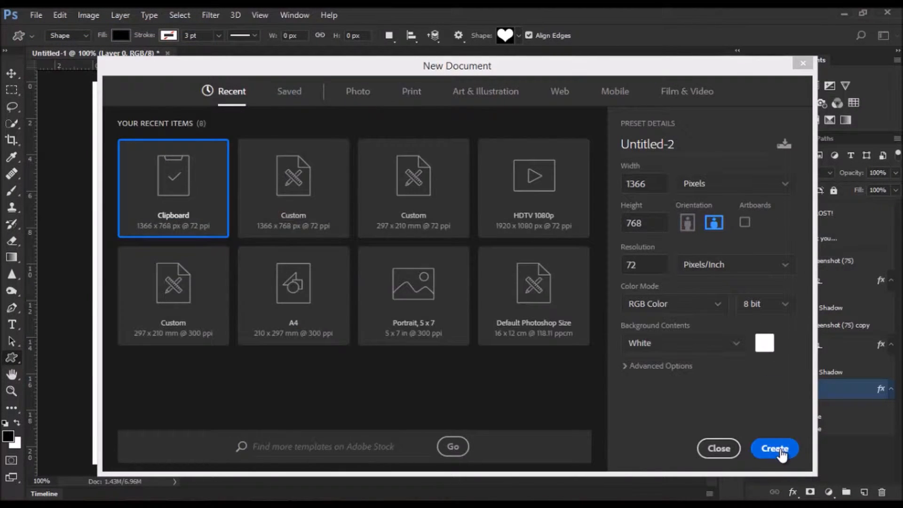
click(781, 451)
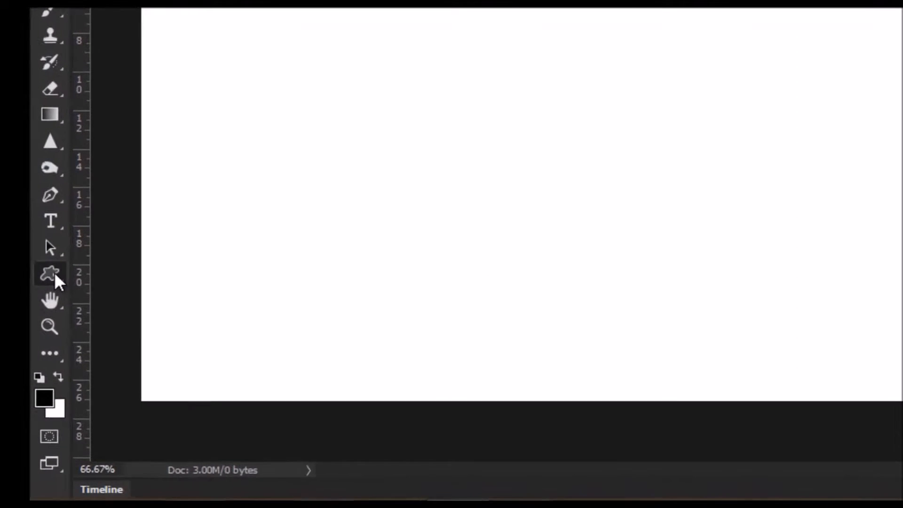
- Draw two heart shapes with the Custom Shape tool in Shape mode, about 407 × 355 px and 316 × 311 px
click(14, 360)
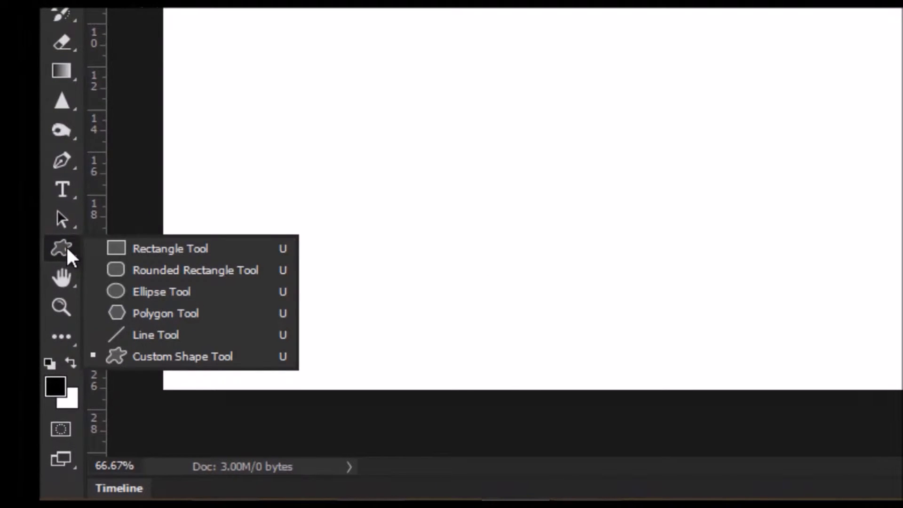
click(207, 356)
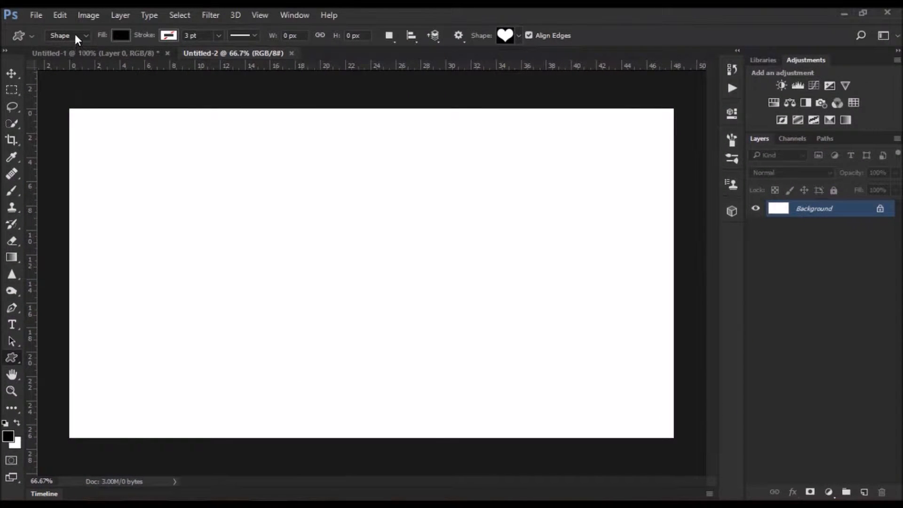
click(76, 38)
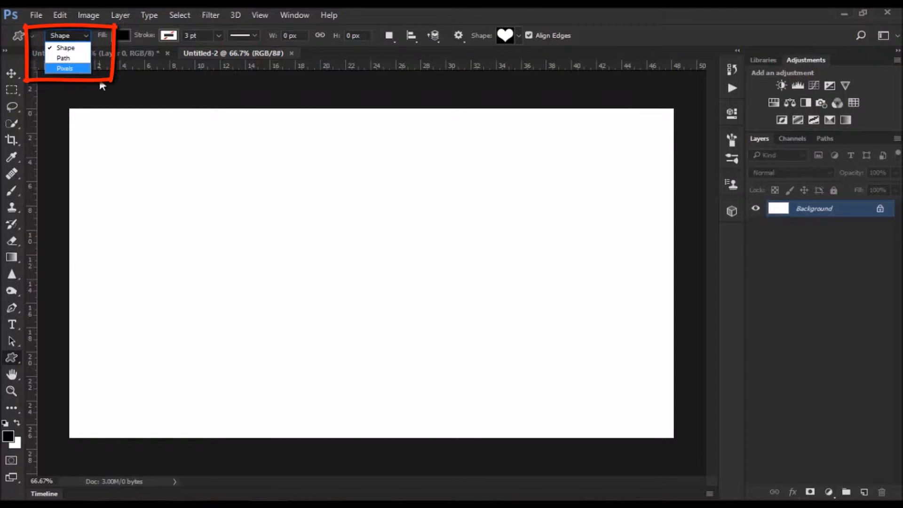
click(72, 47)
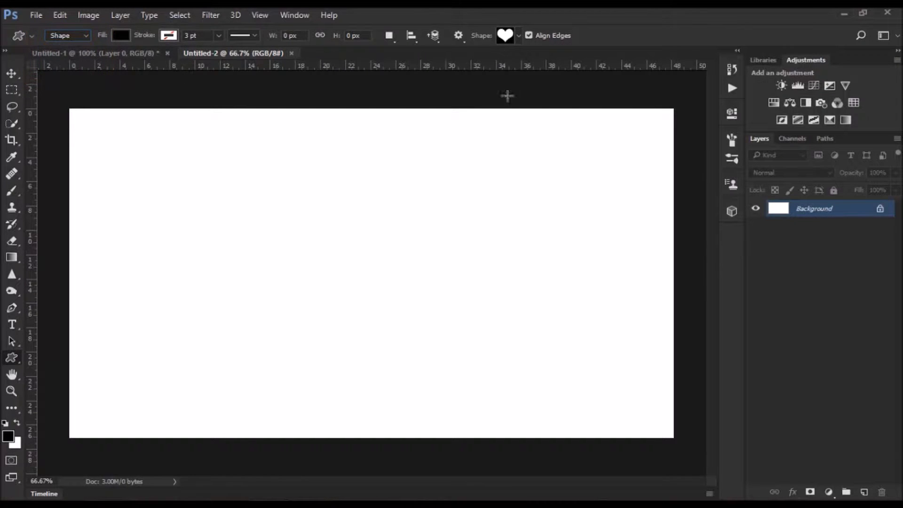
click(520, 35)
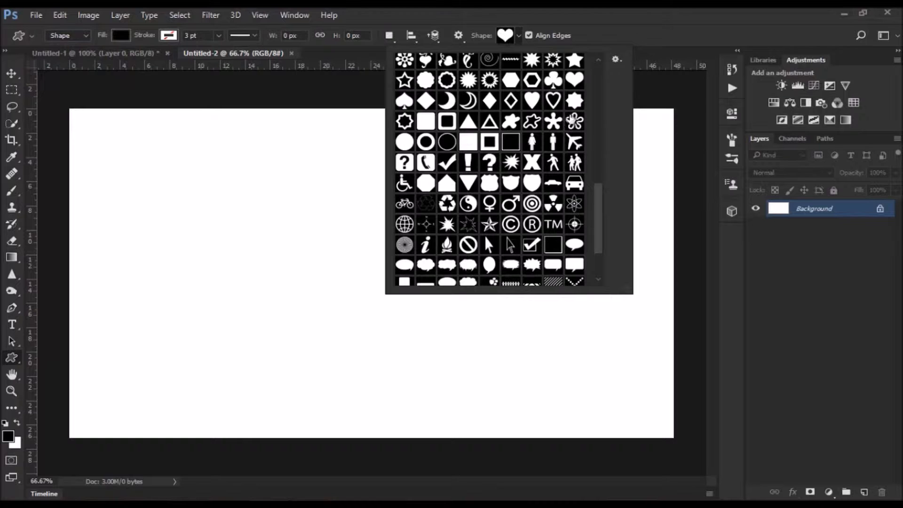
mouse_move(598, 202)
mouse_down()
mouse_move(601, 171)
mouse_move(599, 189)
mouse_up()
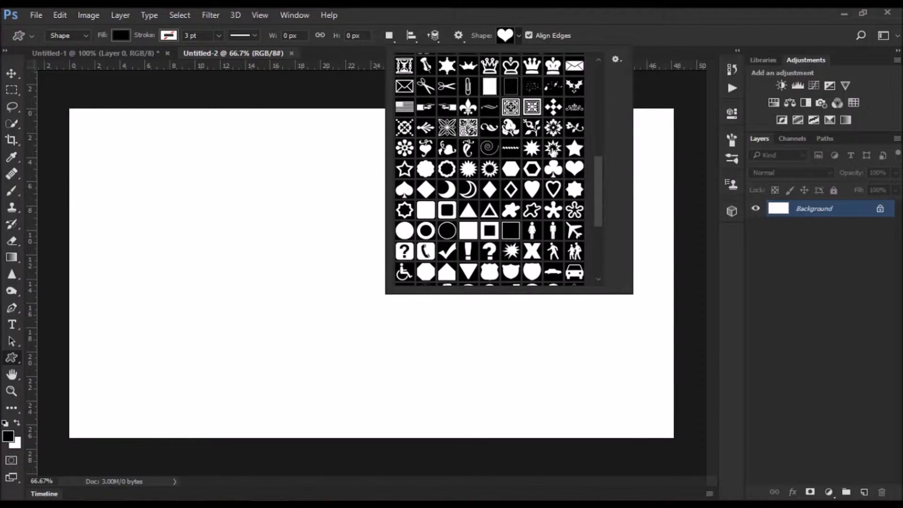
click(665, 97)
click(492, 220)
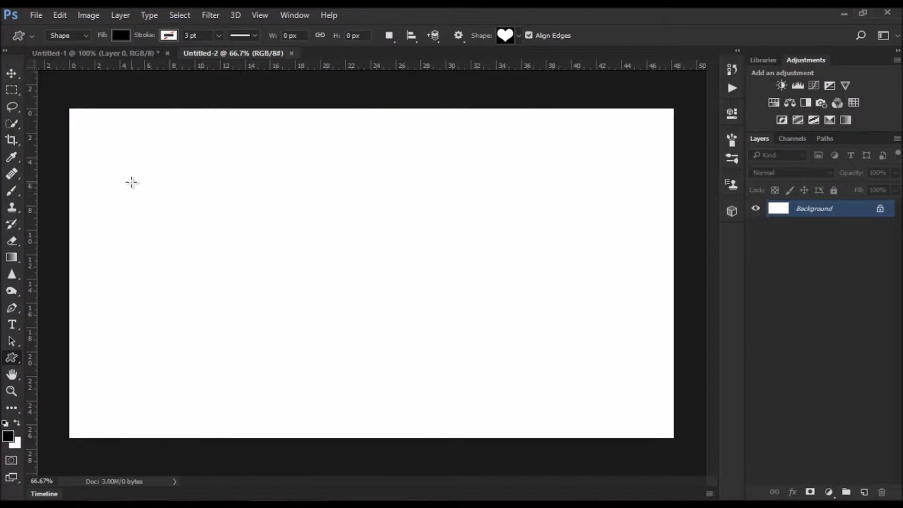
drag(132, 185, 361, 333)
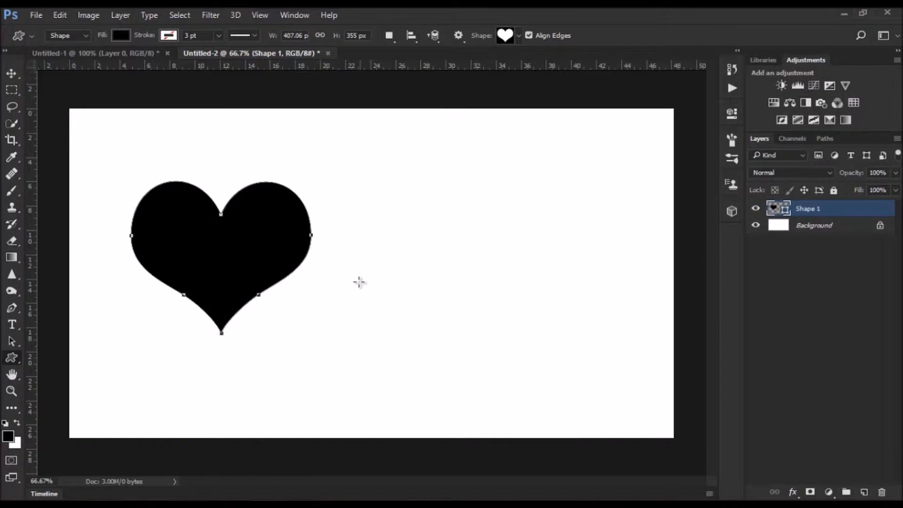
drag(348, 229, 487, 363)
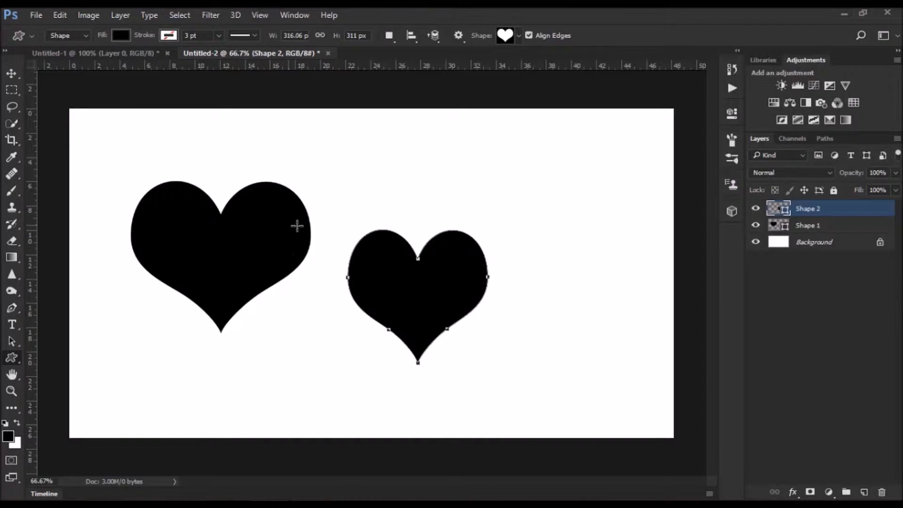
- Rotate the first heart about 19° and nudge it slightly up and right
click(12, 73)
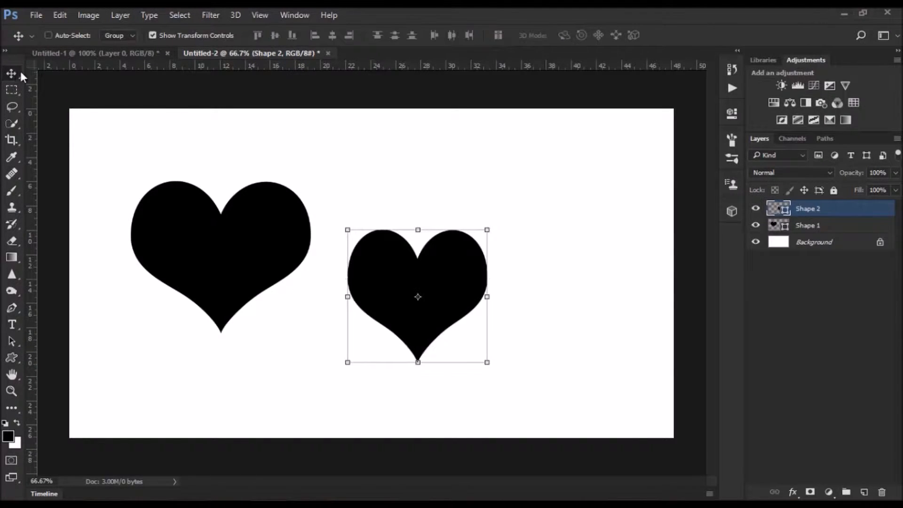
click(815, 228)
drag(319, 179, 321, 218)
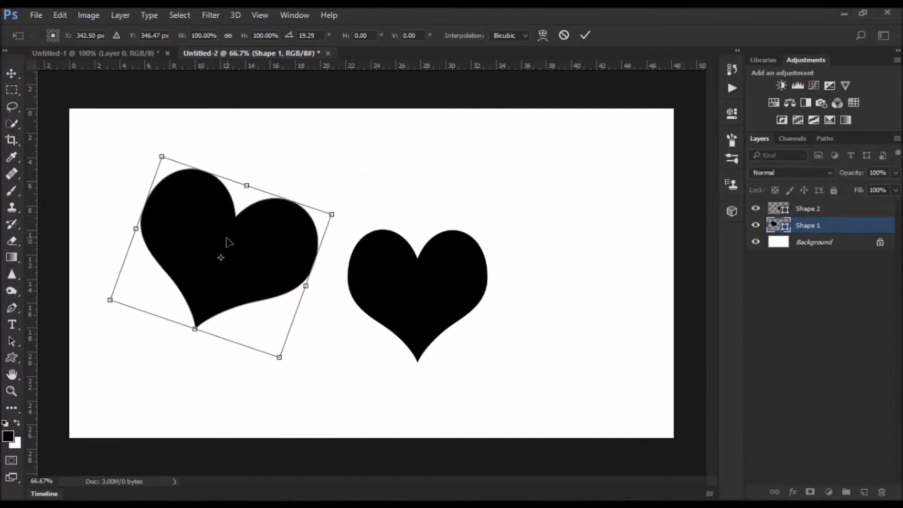
drag(247, 240, 263, 222)
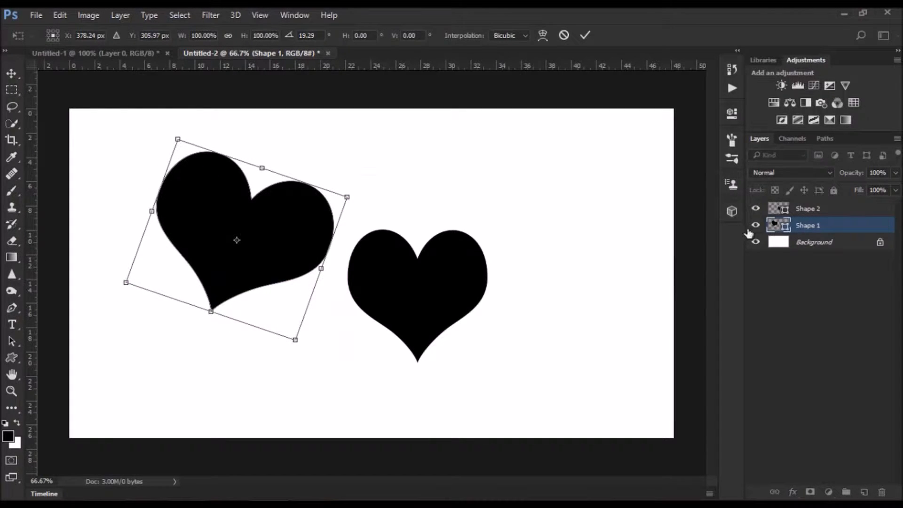
click(585, 35)
- Rotate the second heart about -25° and move it to overlap the first heart's lower left
click(822, 214)
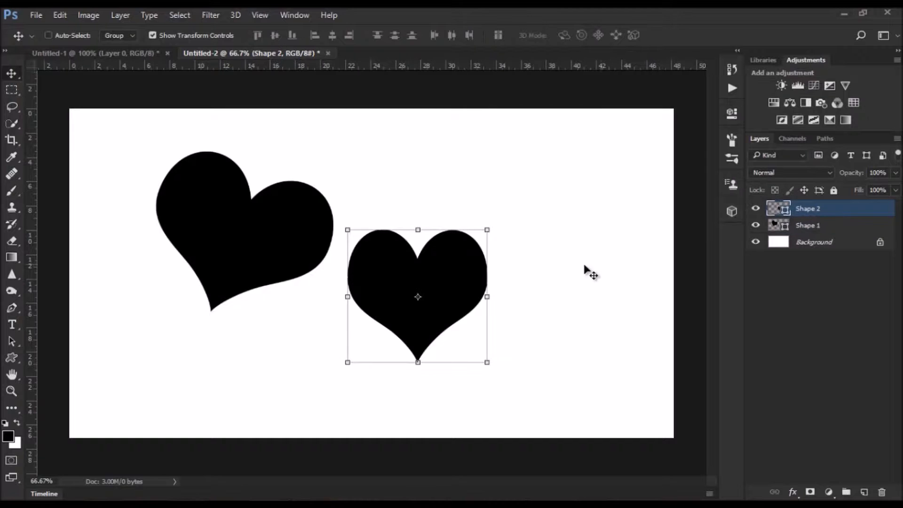
drag(499, 221, 459, 187)
drag(455, 278, 217, 330)
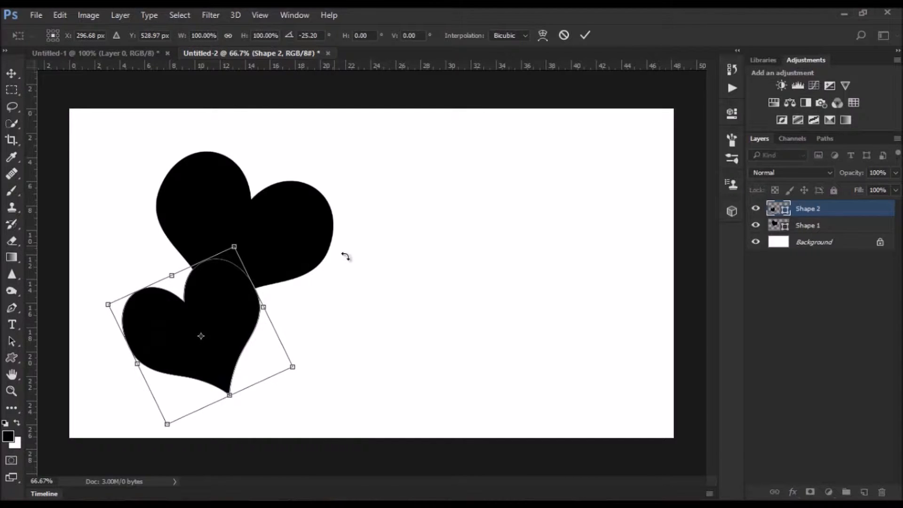
click(585, 36)
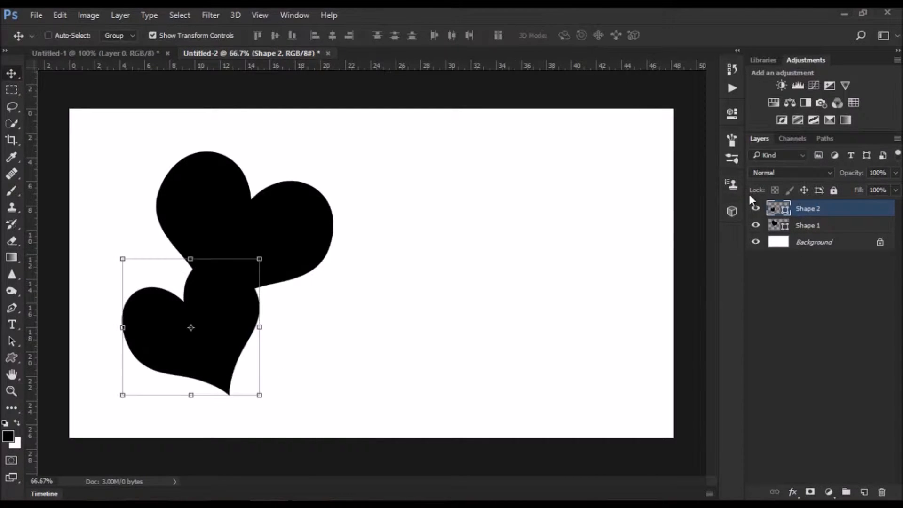
- Scale the first heart up to about 110%
click(809, 227)
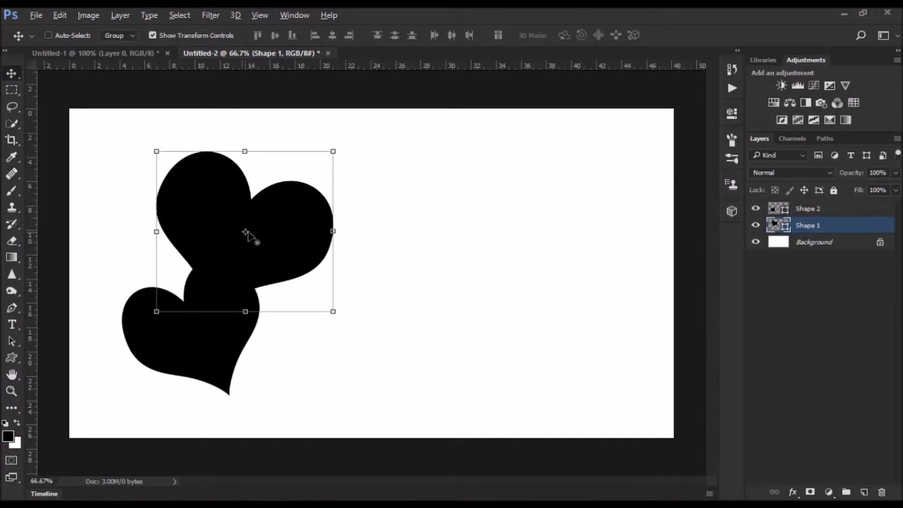
drag(333, 150, 345, 143)
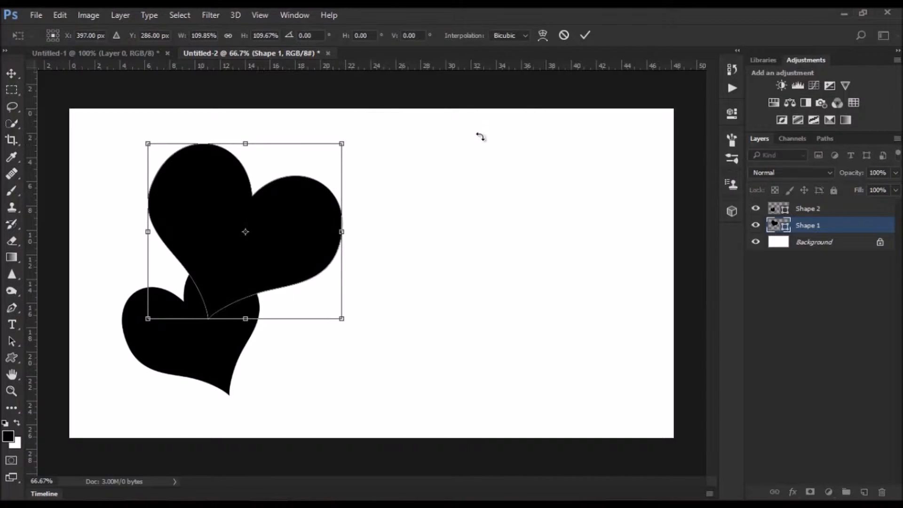
click(585, 36)
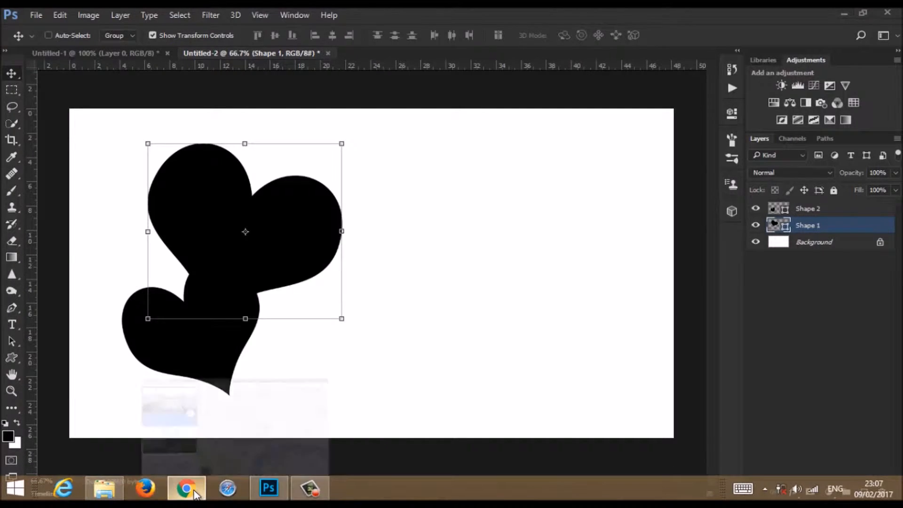
- Switch to Chrome, pan the Google Maps view of London, and return to Photoshop
click(186, 489)
click(278, 78)
drag(547, 185, 464, 146)
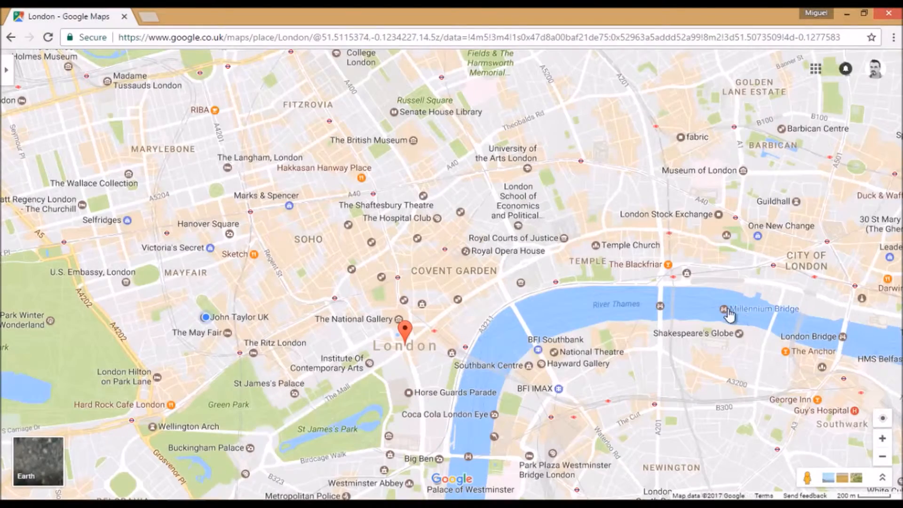
click(846, 15)
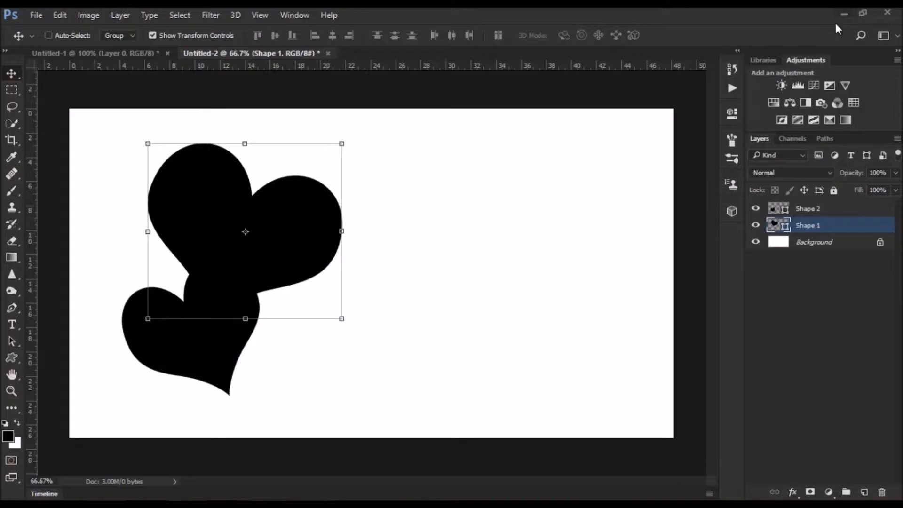
- Place the map image Screenshot (76) from the Pictures Screenshots folder into the document
click(100, 490)
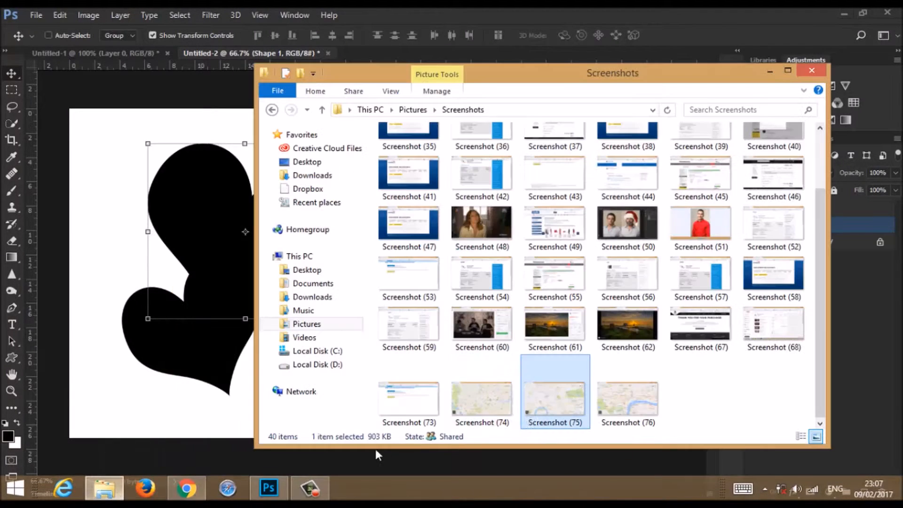
click(630, 412)
drag(604, 403, 177, 330)
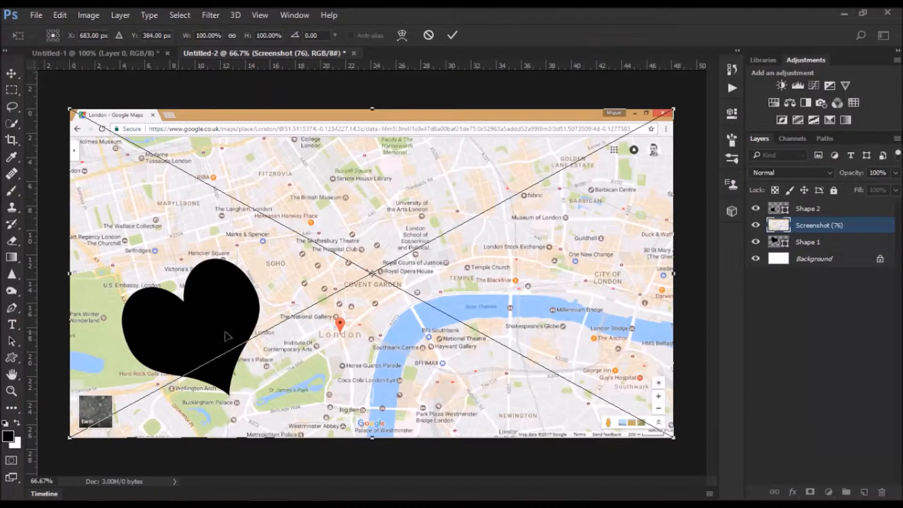
click(451, 35)
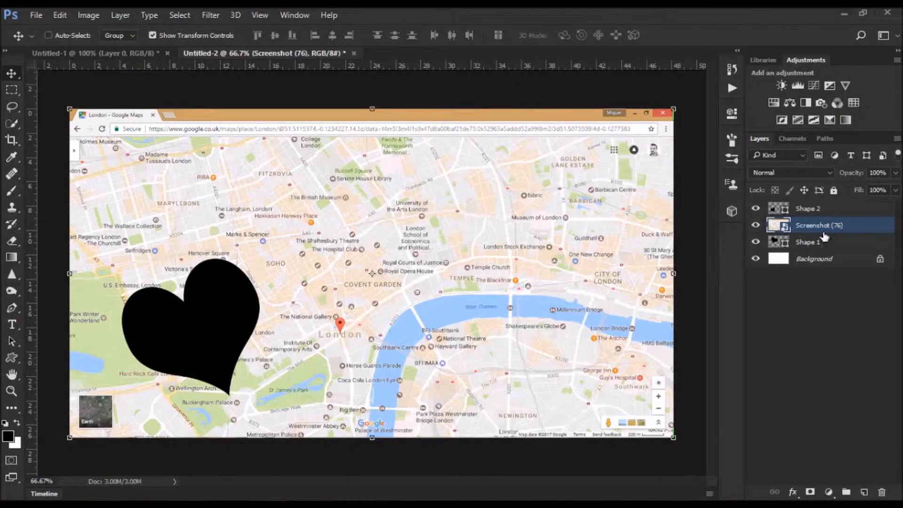
- Duplicate the map layer and rename the Shape 1 layer as heart 1
key(ctrl+j)
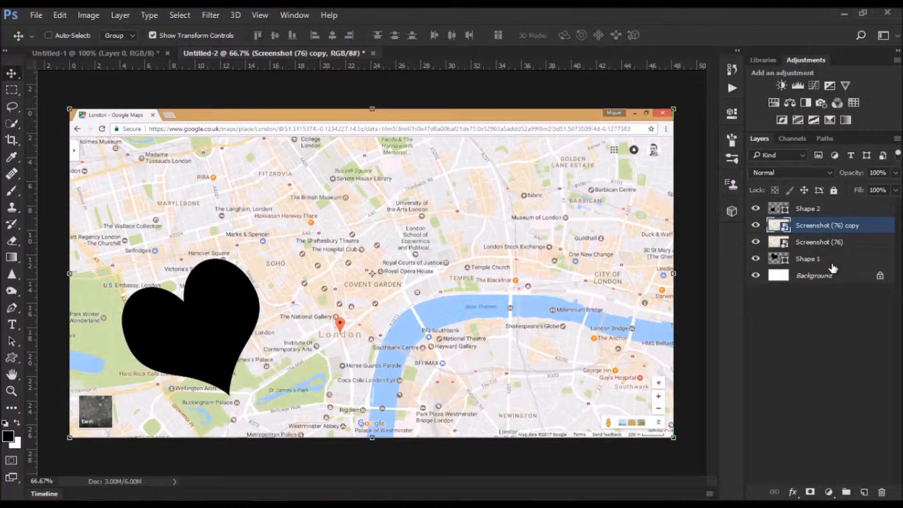
double_click(807, 260)
text(heart)
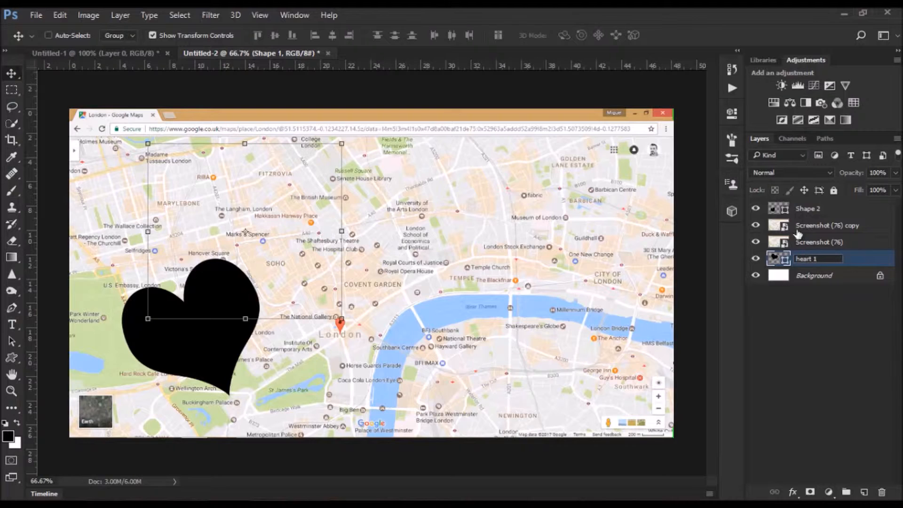
- Rename the Shape 2 layer as heart2
double_click(812, 209)
text(heart2)
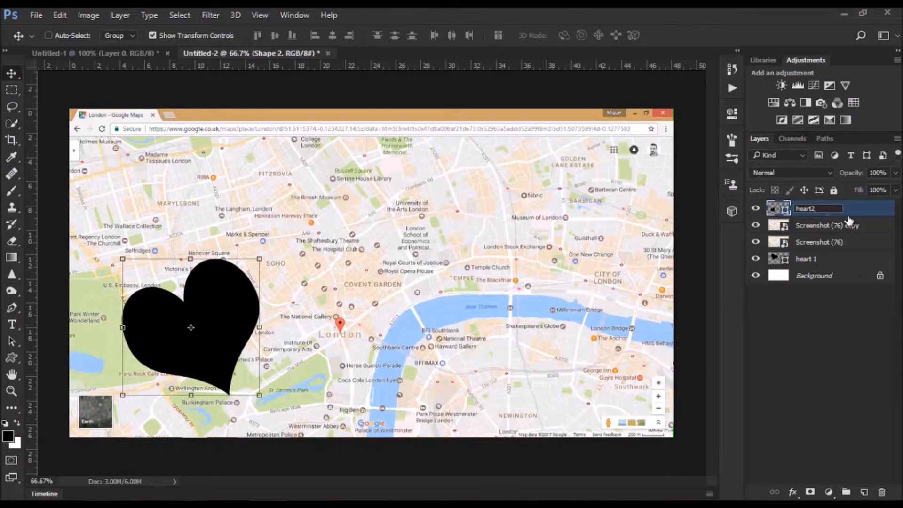
click(849, 221)
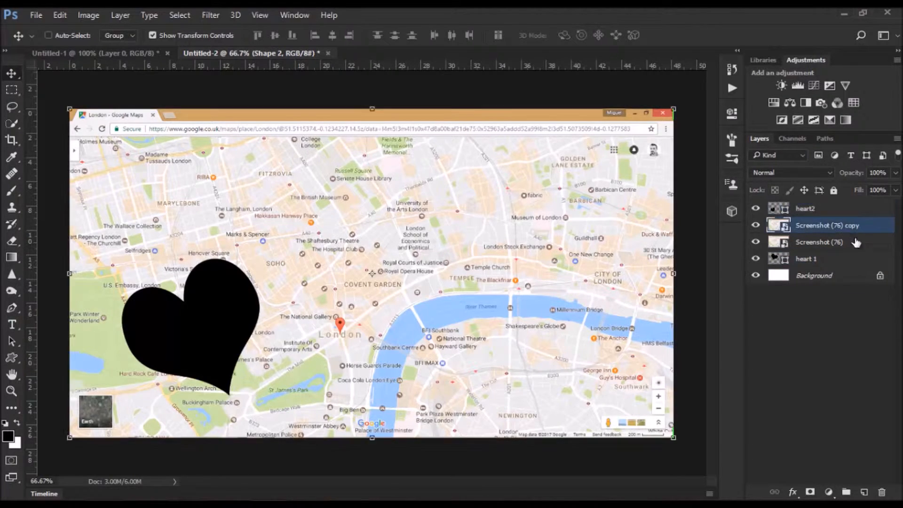
- Move the map copy to the top of the stack and clip each map layer to the heart layer beneath it
drag(868, 232, 868, 211)
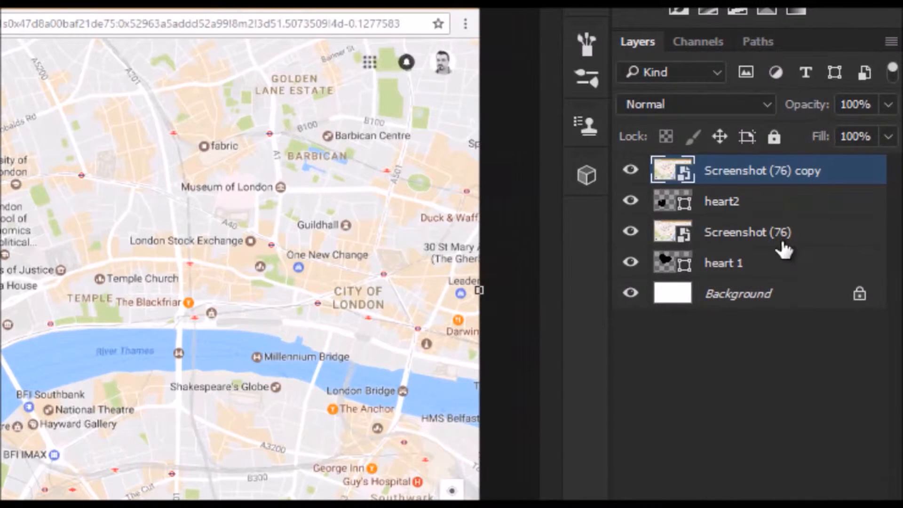
drag(785, 250, 732, 244)
alt+click(840, 245)
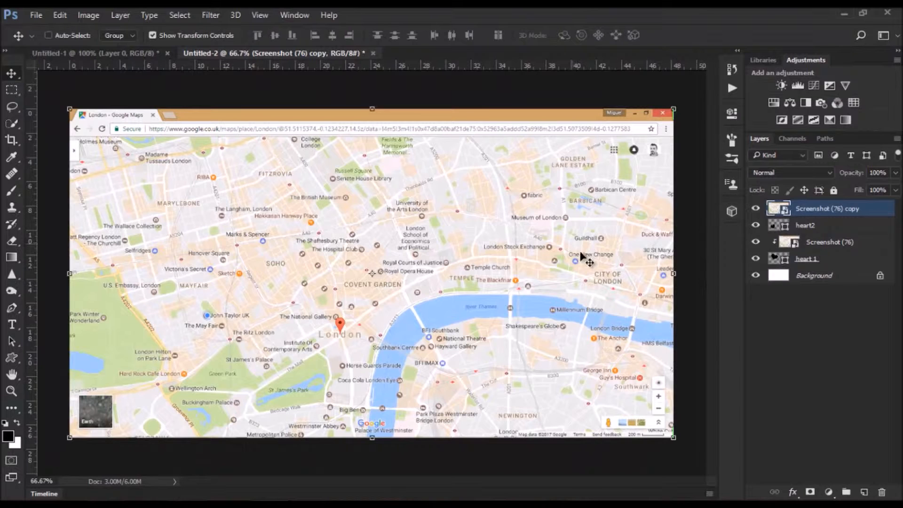
alt+click(868, 218)
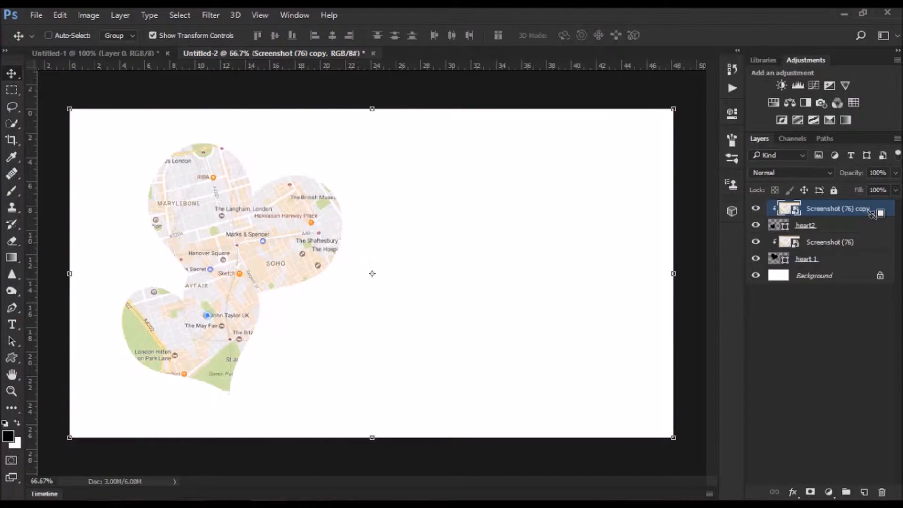
- Shift the map clipped into heart 1 to the right to change the area shown in that heart
click(793, 244)
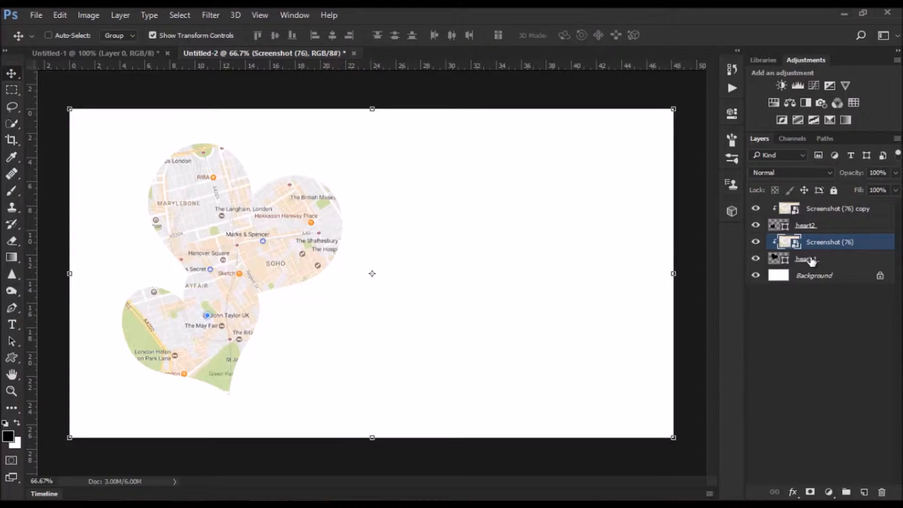
drag(202, 208, 240, 205)
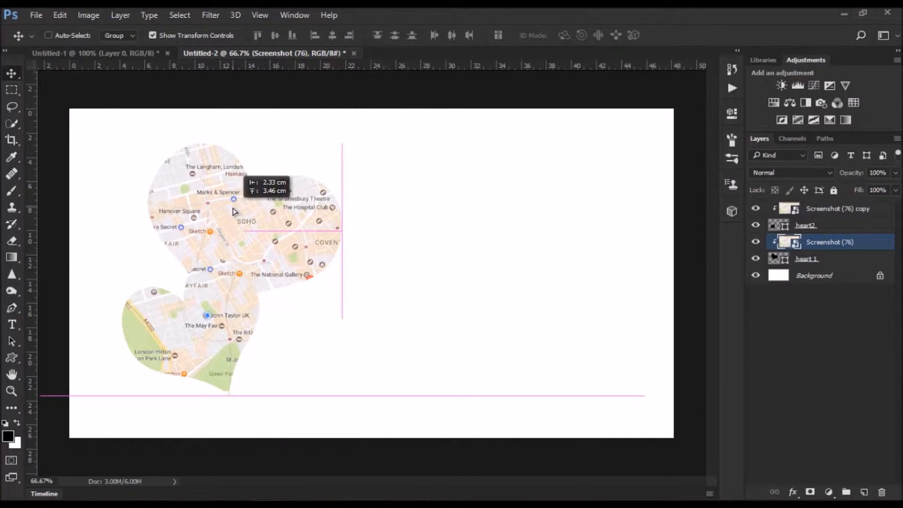
- Shift the map clipped into heart2 to change the area of London shown in the lower heart
click(841, 217)
drag(230, 342, 209, 338)
drag(257, 343, 130, 327)
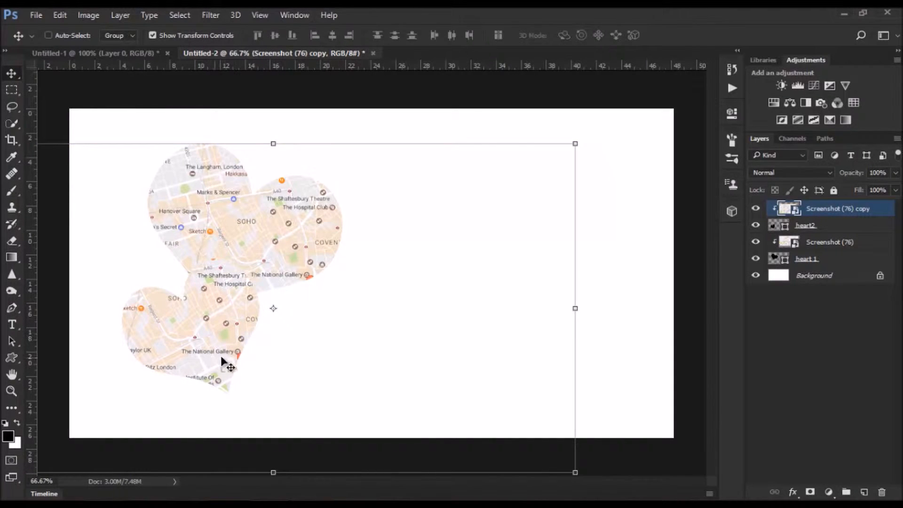
drag(225, 350, 162, 354)
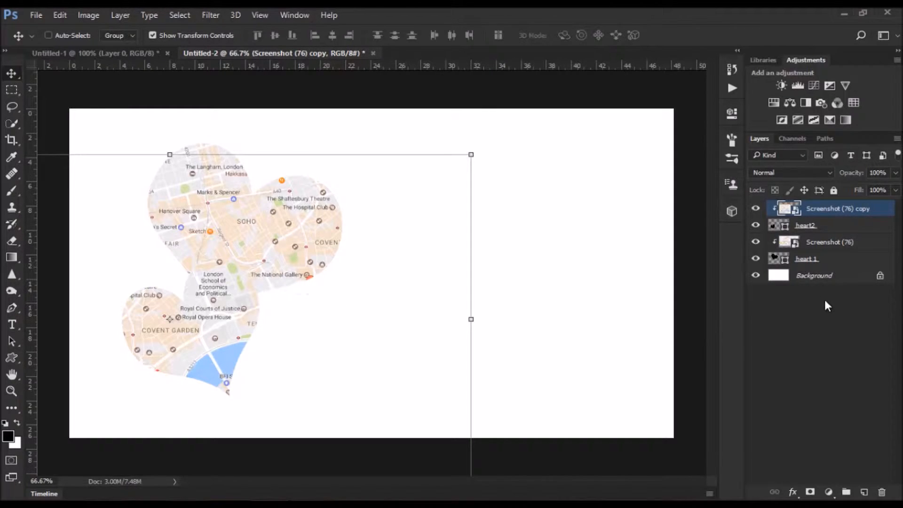
- Add a drop shadow with distance 7 px and size 21 px to heart 1, and copy it to heart2
click(863, 262)
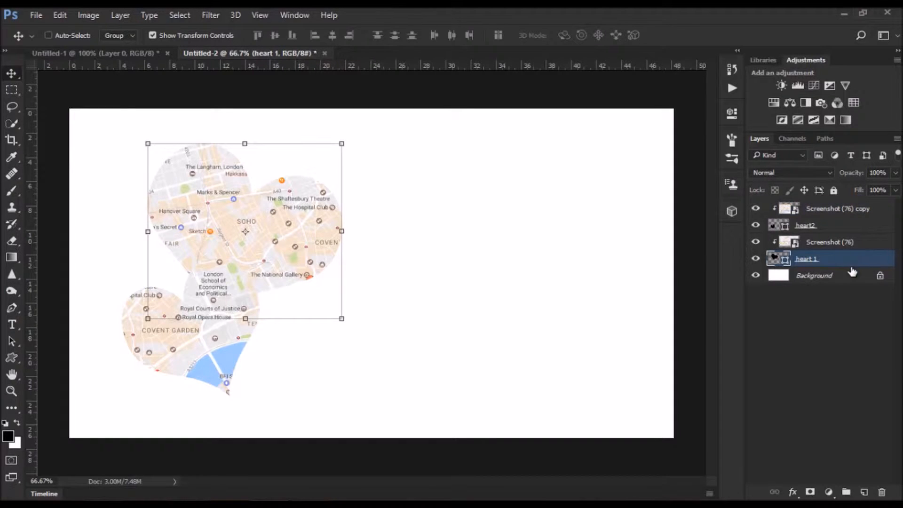
click(794, 492)
click(808, 480)
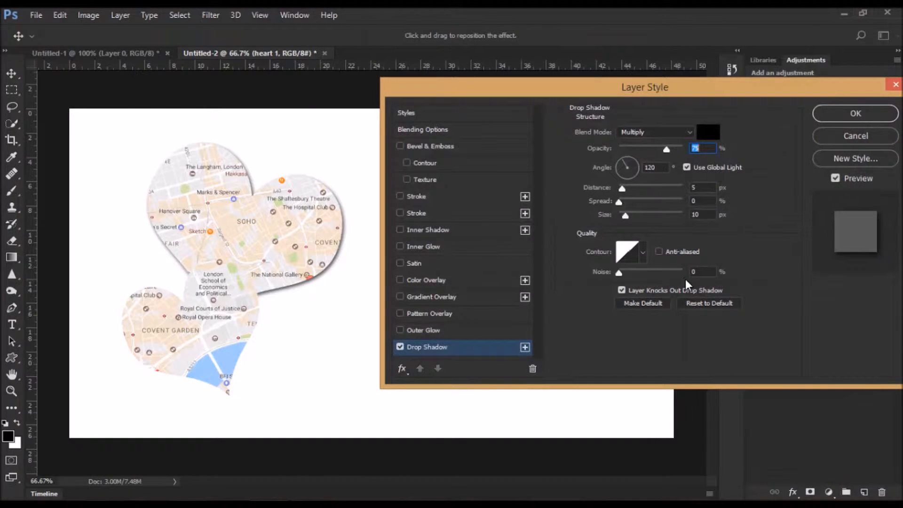
drag(621, 189, 623, 188)
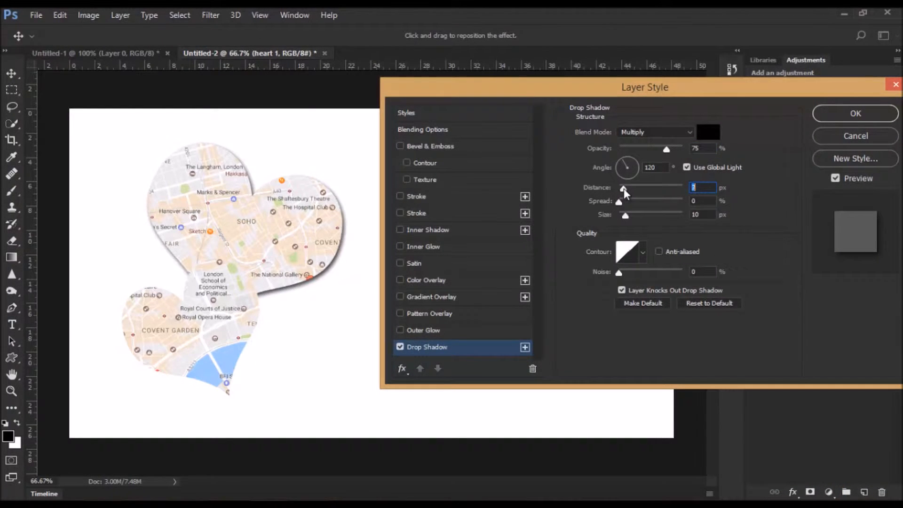
drag(628, 217, 628, 216)
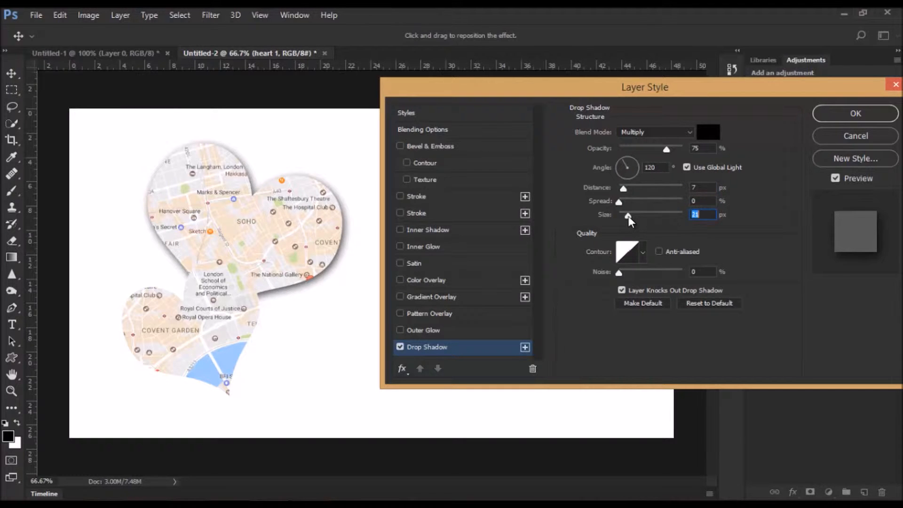
click(844, 114)
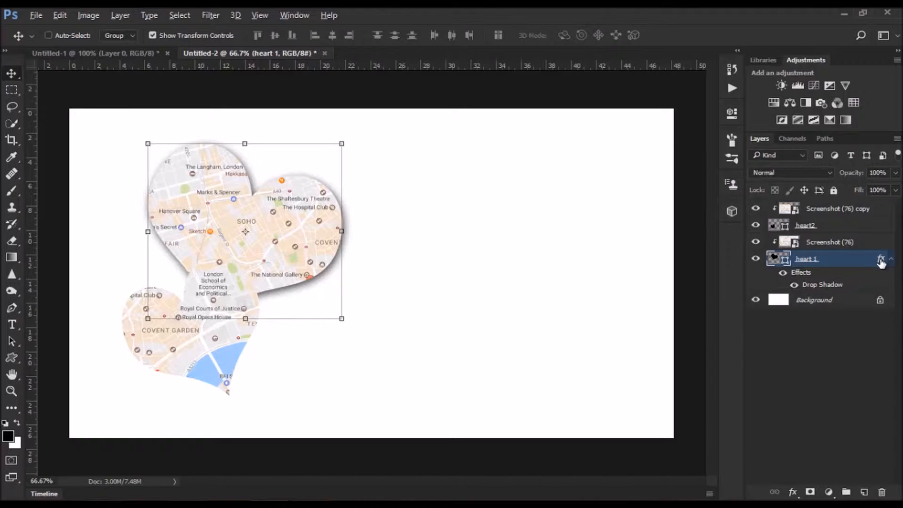
drag(881, 262, 879, 228)
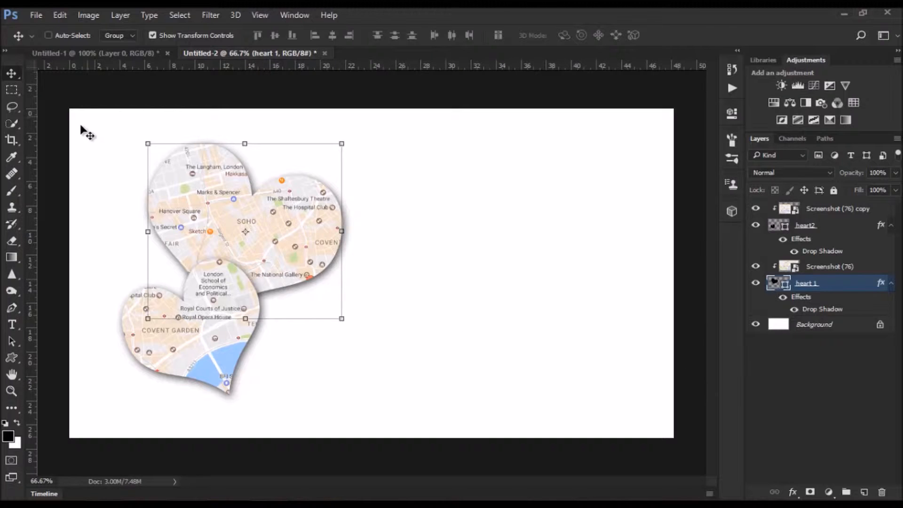
- Unlock the background layer and give it a black inside stroke of 59 px
click(879, 324)
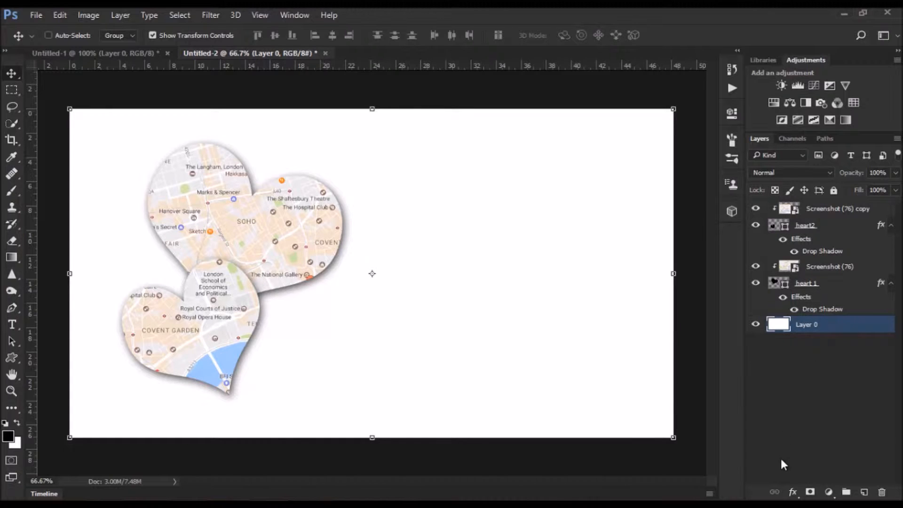
click(794, 493)
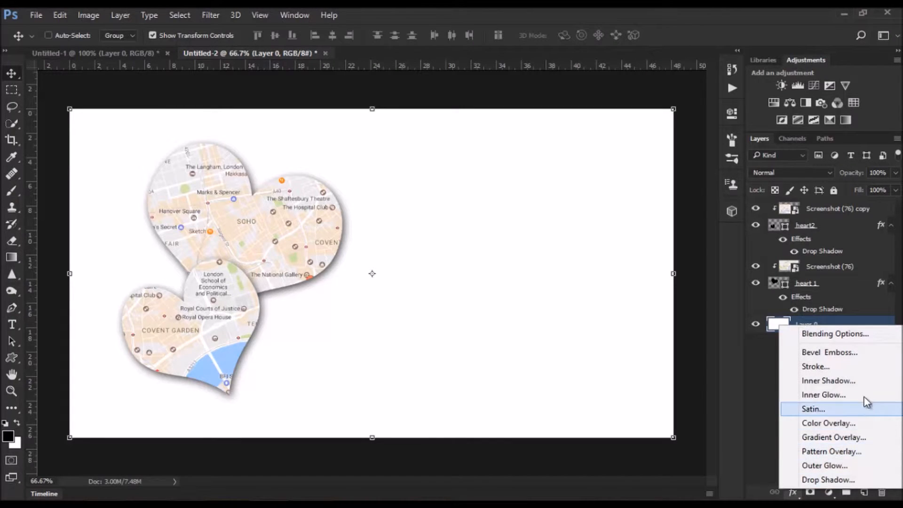
click(844, 367)
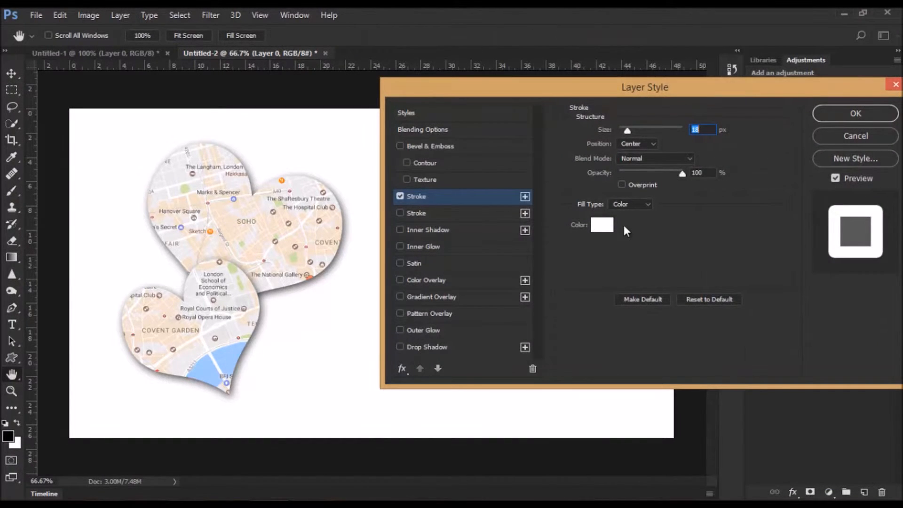
click(651, 143)
click(647, 162)
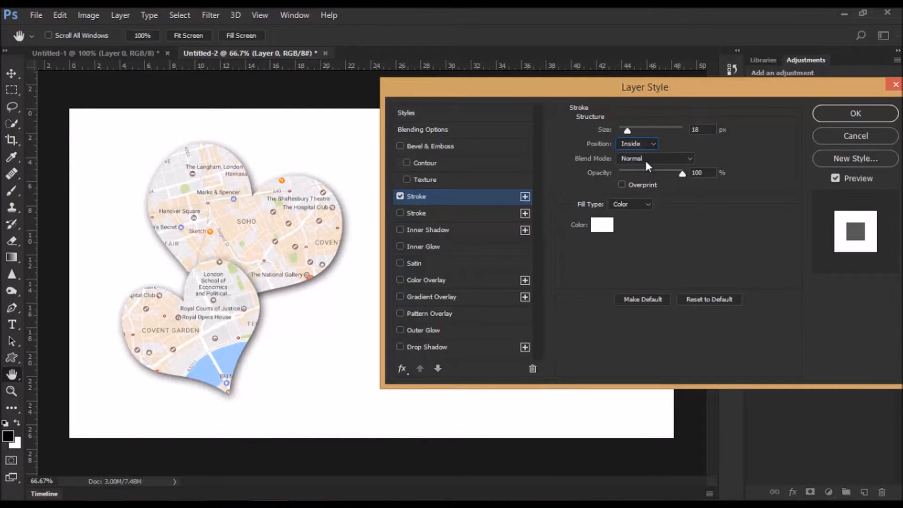
click(602, 225)
text(000000)
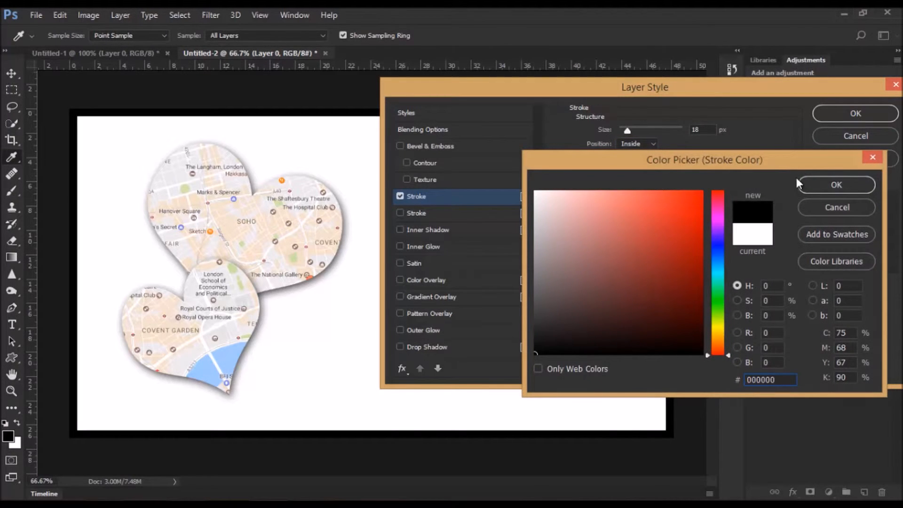
click(814, 185)
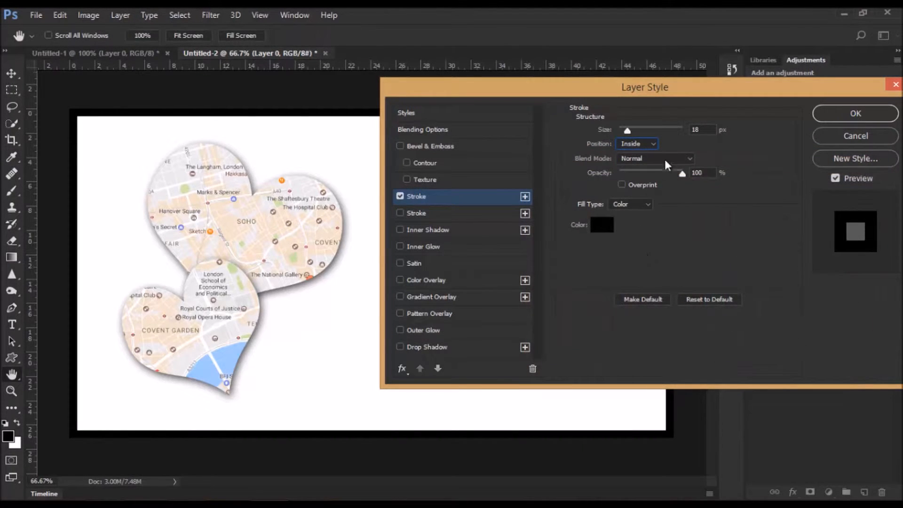
mouse_move(629, 134)
mouse_down()
mouse_move(648, 137)
mouse_move(624, 132)
mouse_move(637, 134)
mouse_up()
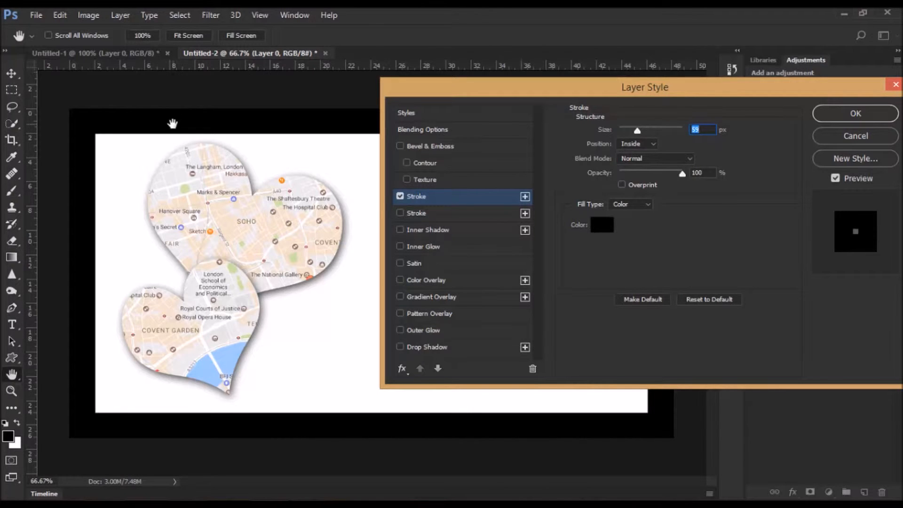
- Add a second stroke to the background layer and set the first stroke's colour to fafaf9
click(525, 196)
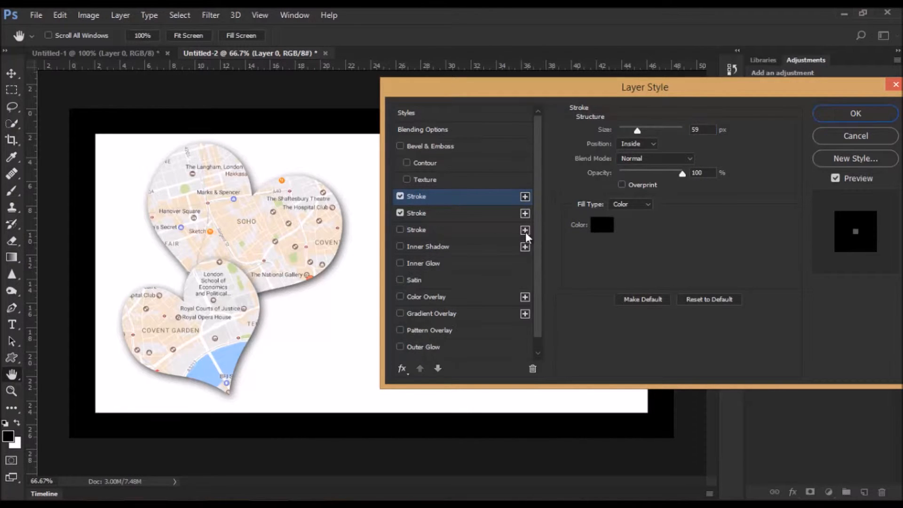
click(602, 225)
click(536, 194)
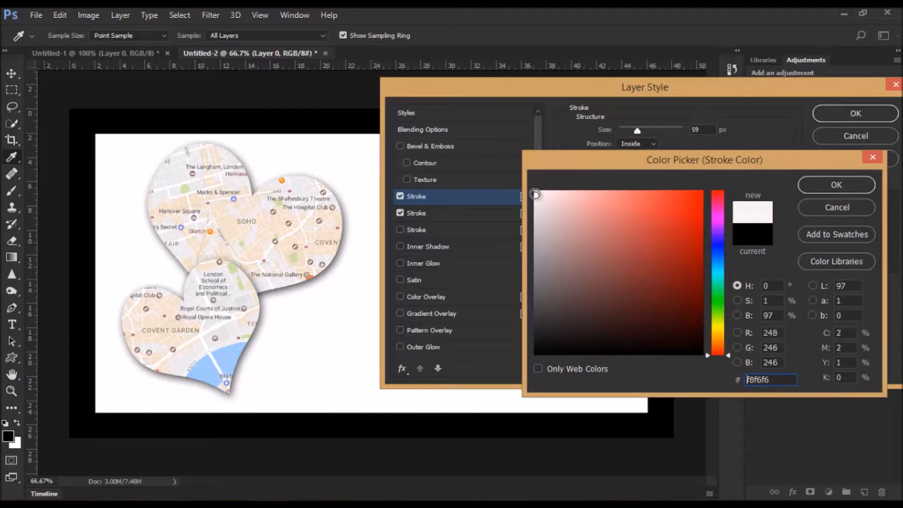
click(836, 185)
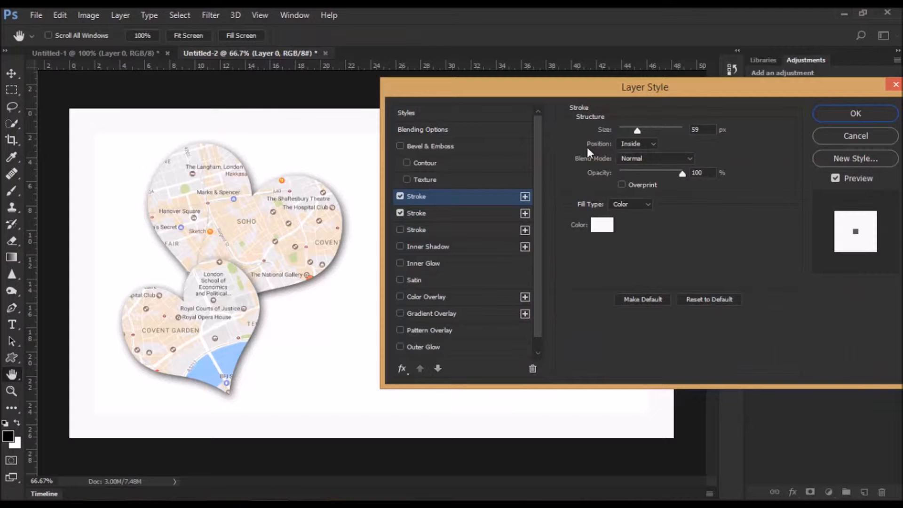
- Reduce the near-white stroke's size to 29 px
click(435, 220)
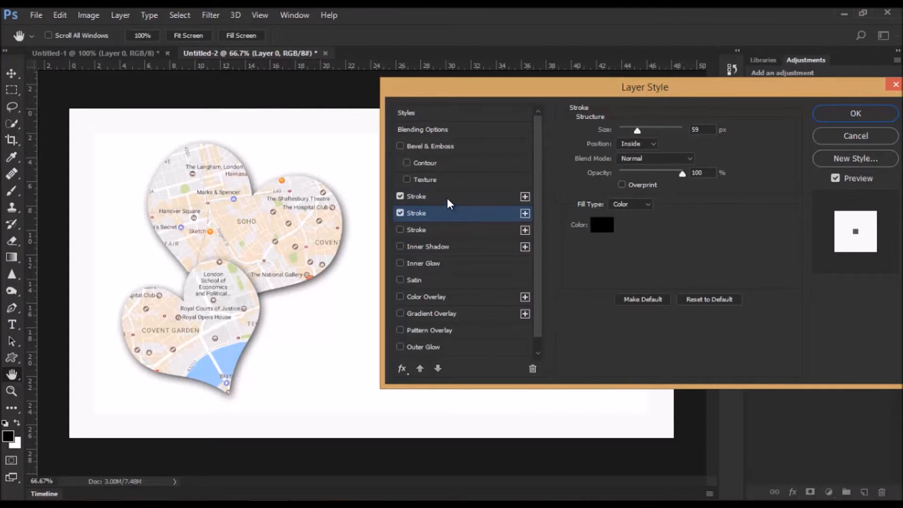
click(447, 198)
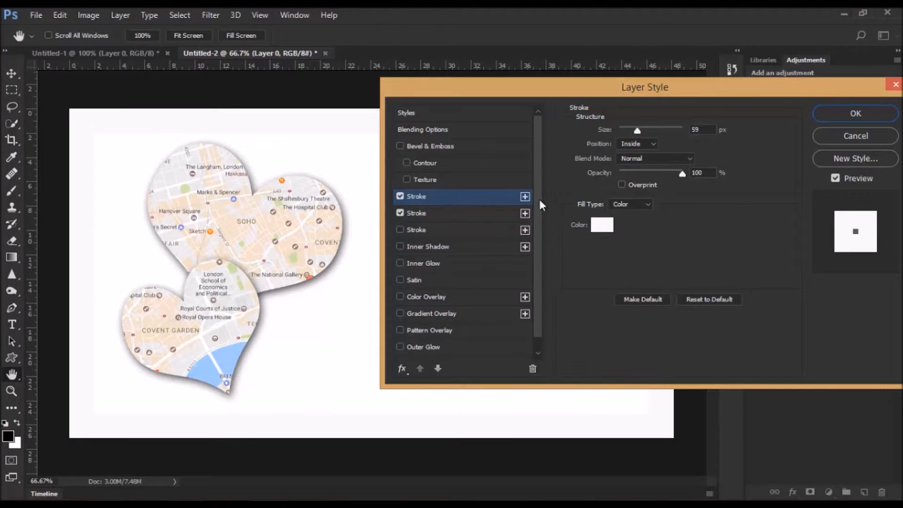
click(639, 132)
drag(636, 131, 631, 131)
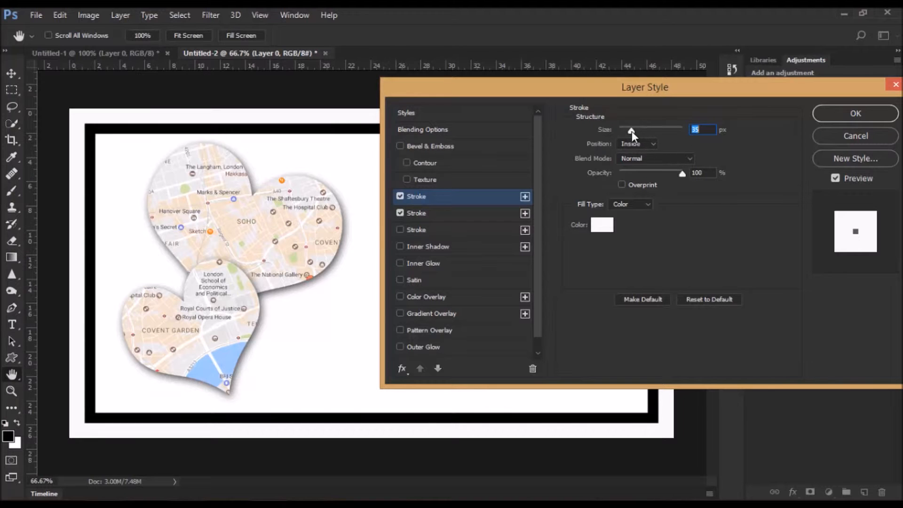
drag(631, 131, 630, 131)
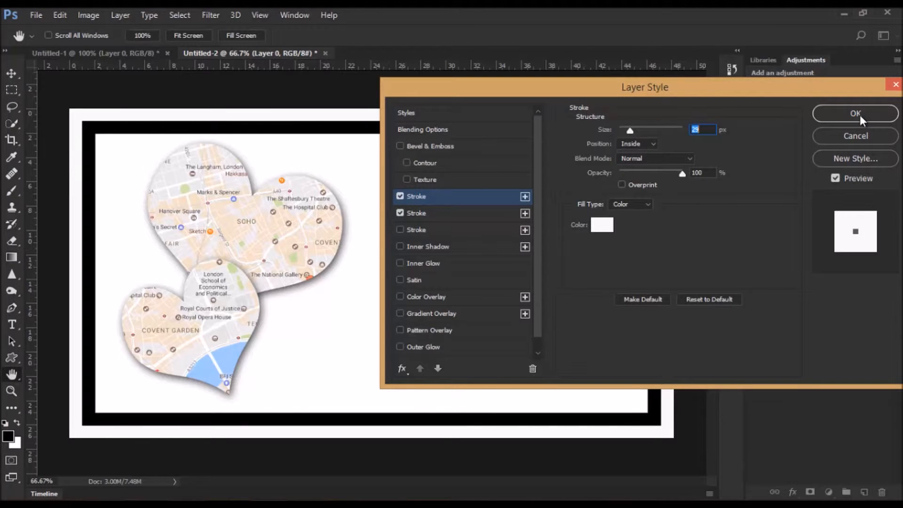
- Change the black stroke's colour to dark grey 404040 and apply the layer style
click(496, 214)
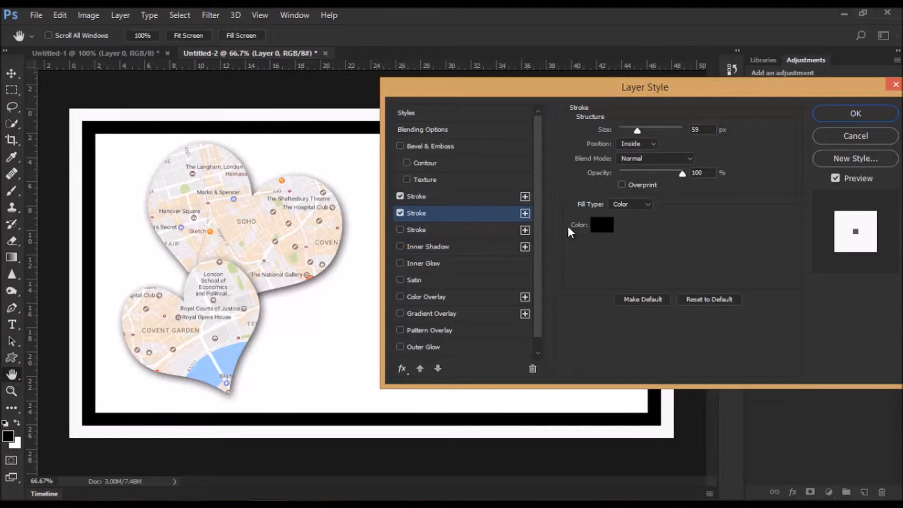
click(602, 224)
click(534, 325)
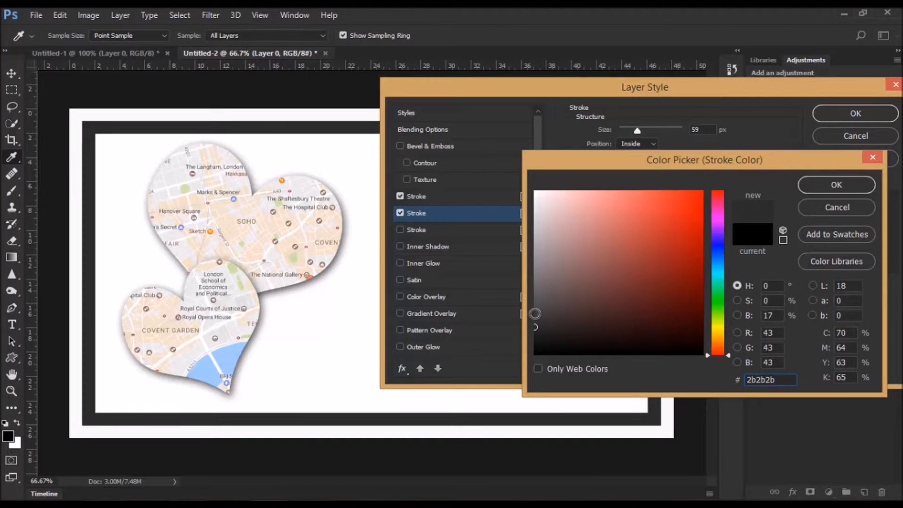
click(536, 313)
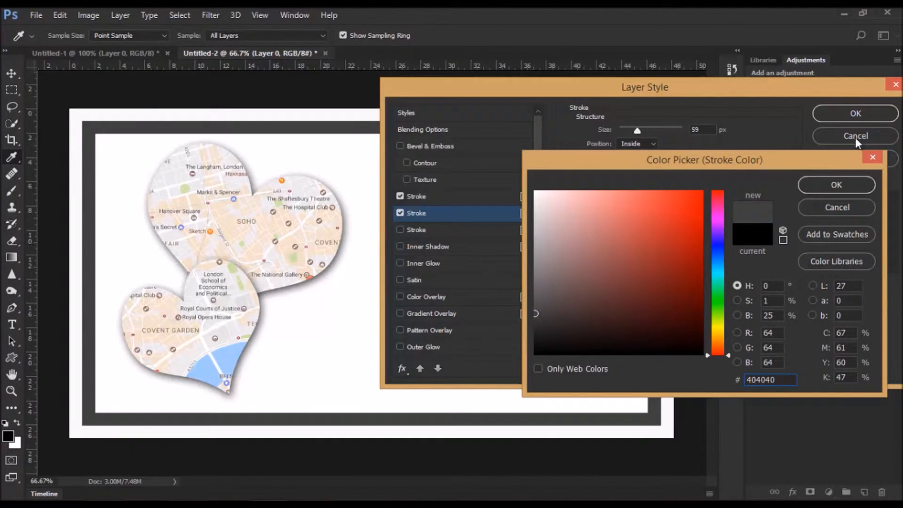
click(844, 185)
click(848, 114)
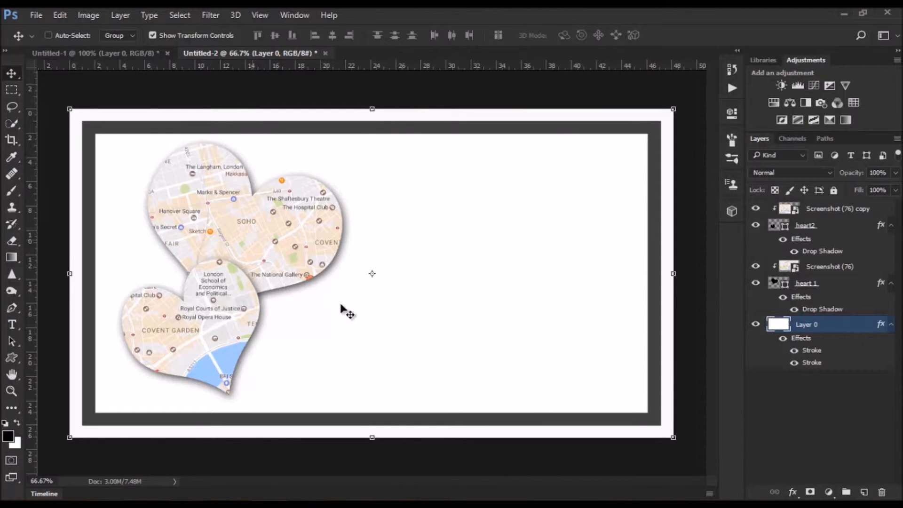
- Convert the background layer to a smart object and apply a Canvas Texturizer with 128% scaling and relief 12
right_click(837, 329)
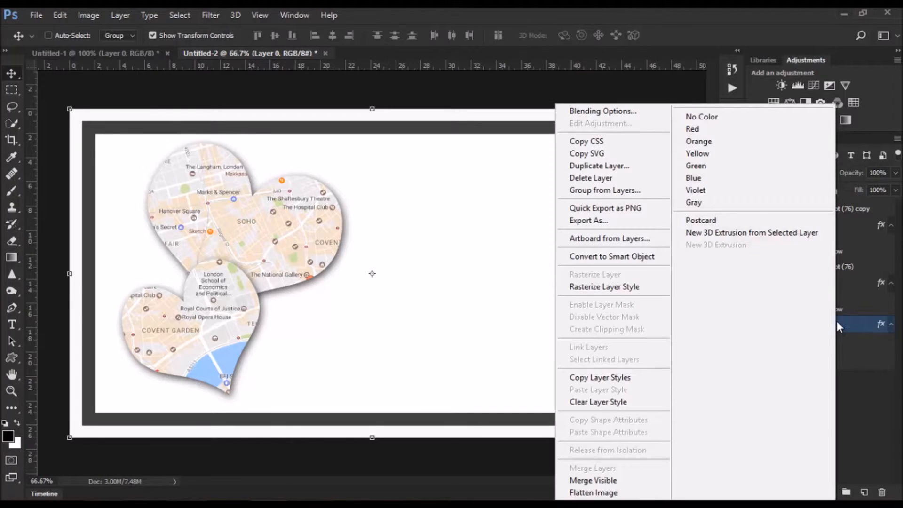
click(643, 256)
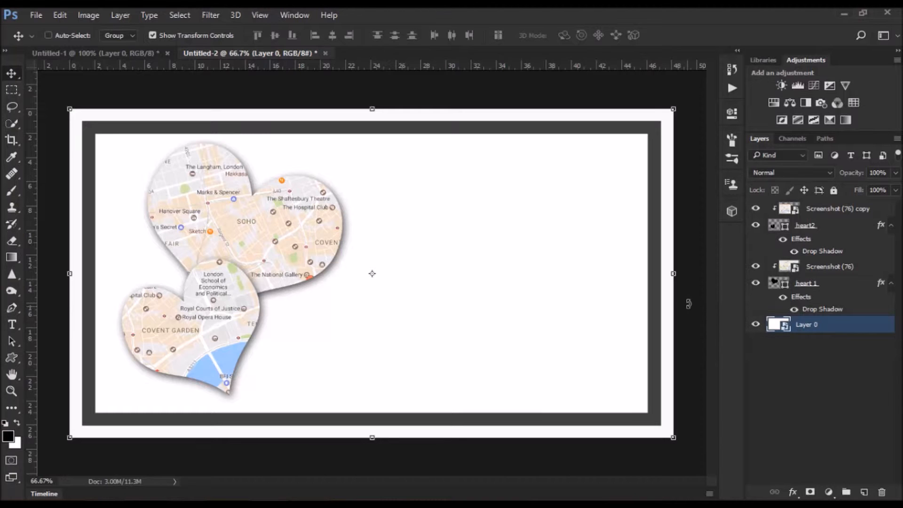
click(208, 16)
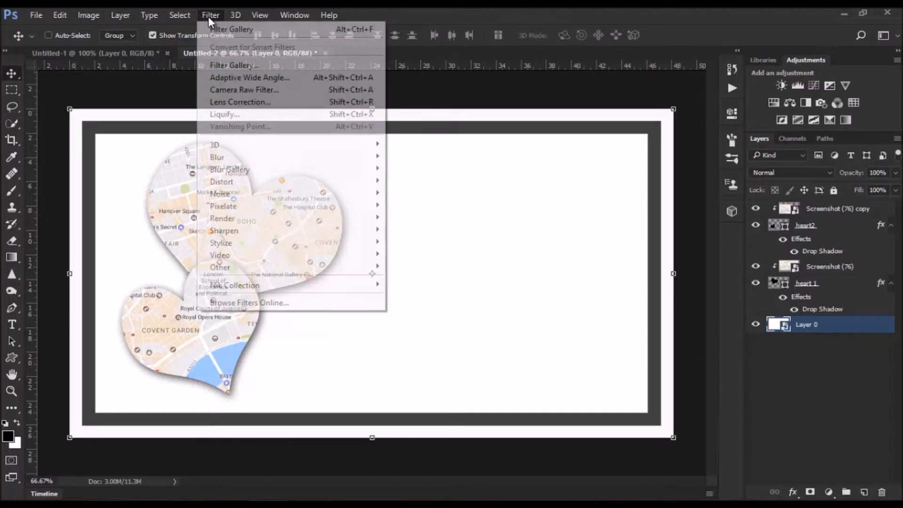
click(247, 65)
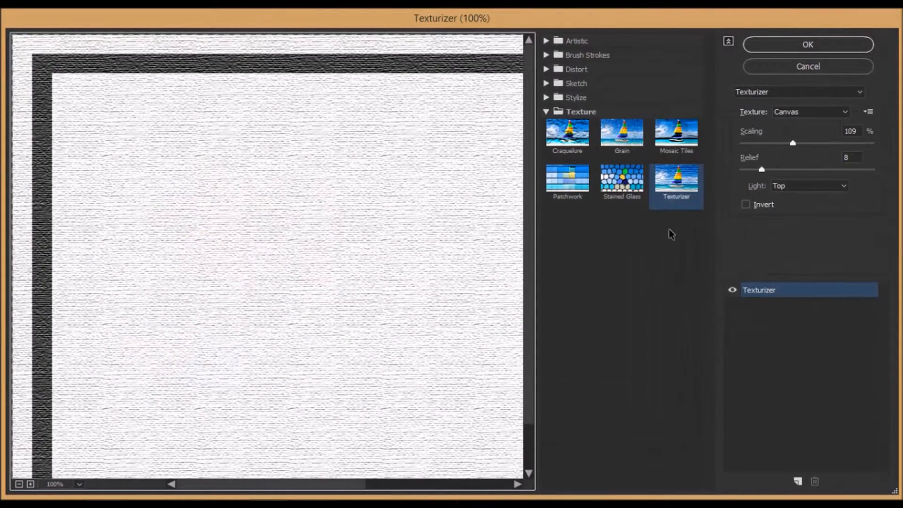
click(675, 183)
click(819, 114)
click(815, 122)
mouse_move(792, 143)
mouse_down()
mouse_move(780, 145)
mouse_move(809, 145)
mouse_up()
drag(762, 169, 773, 170)
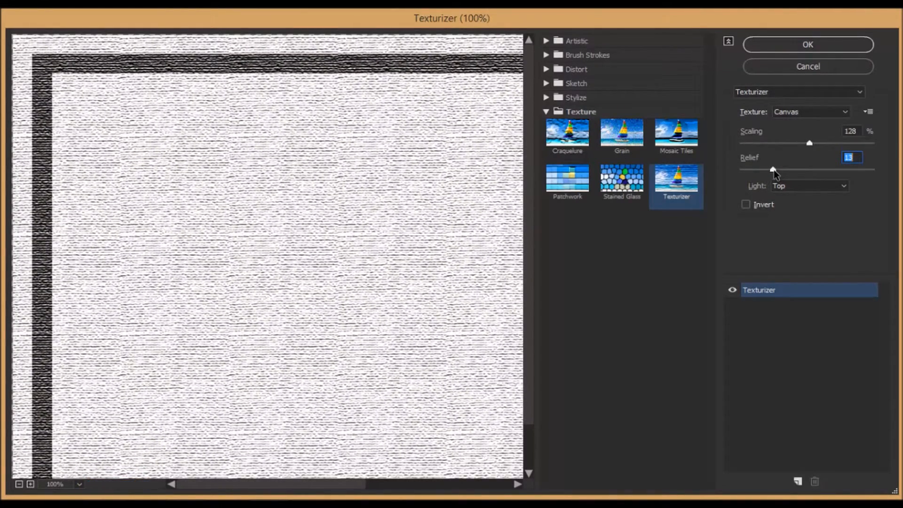
click(801, 46)
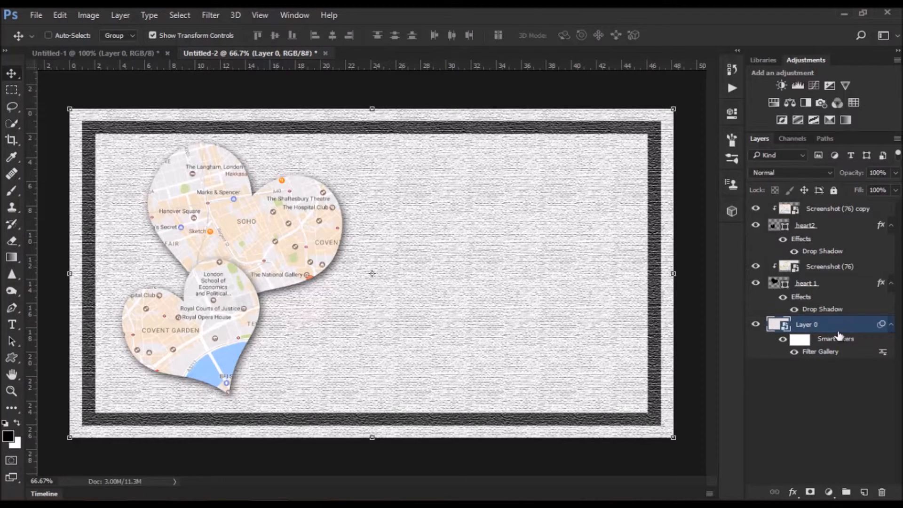
- Reopen the Texturizer smart filter and reduce its scaling to 111%
double_click(819, 353)
drag(810, 144, 795, 149)
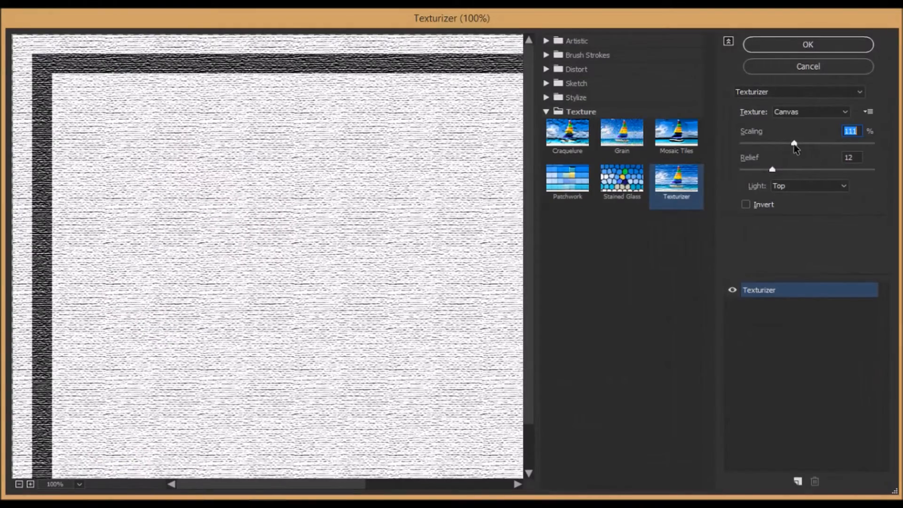
click(805, 45)
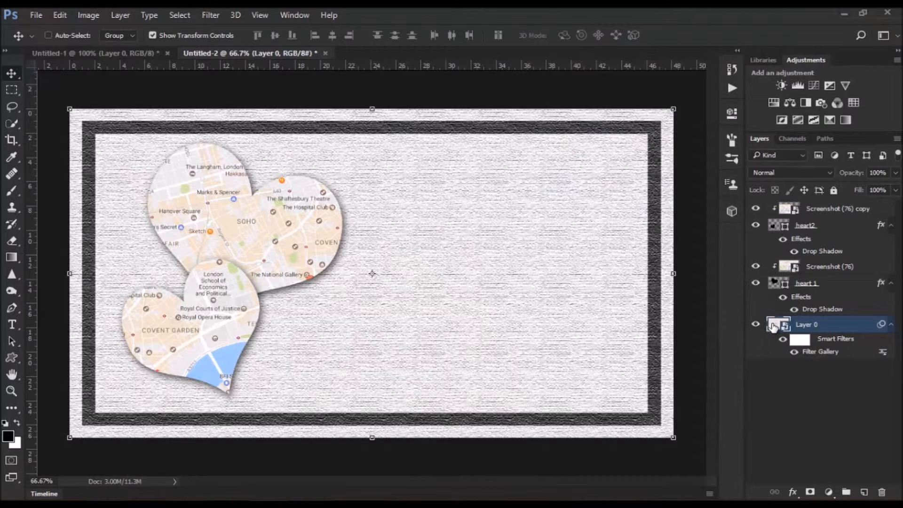
- Add a text line reading "Without you..." below and to the right of the hearts on the top layer
click(874, 209)
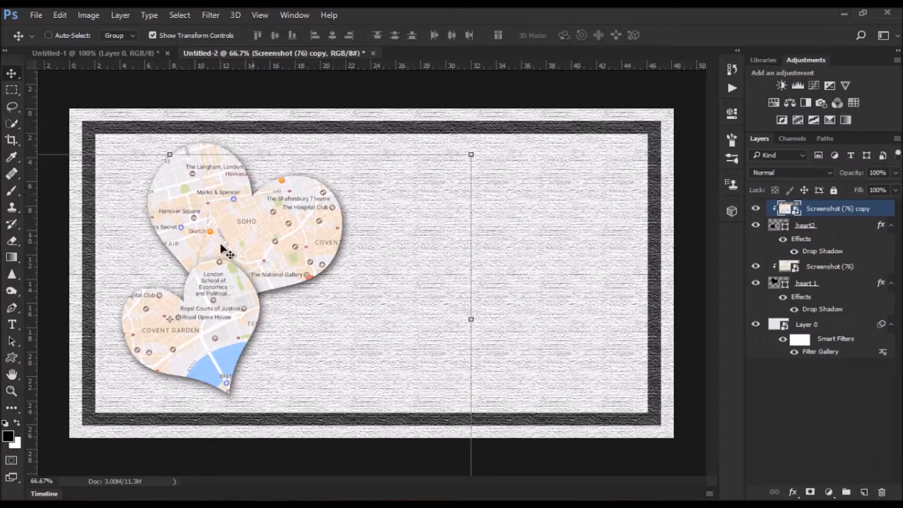
click(12, 326)
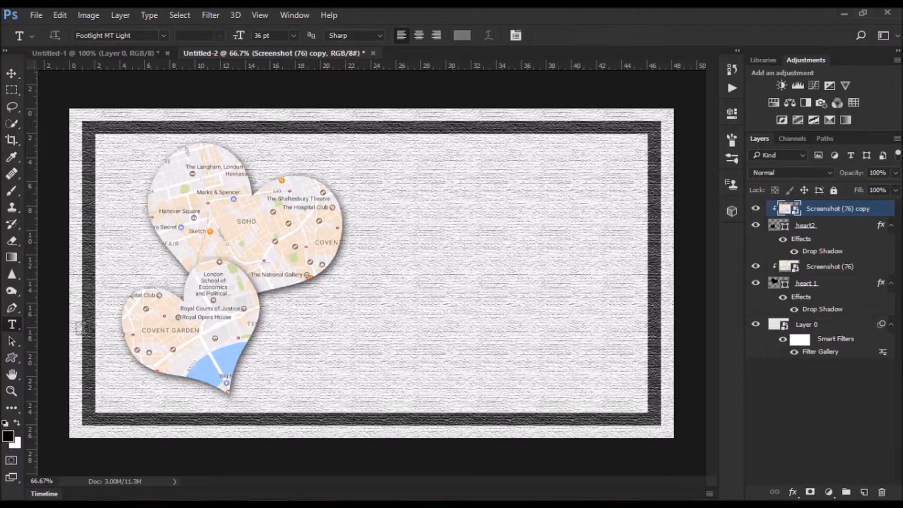
click(88, 51)
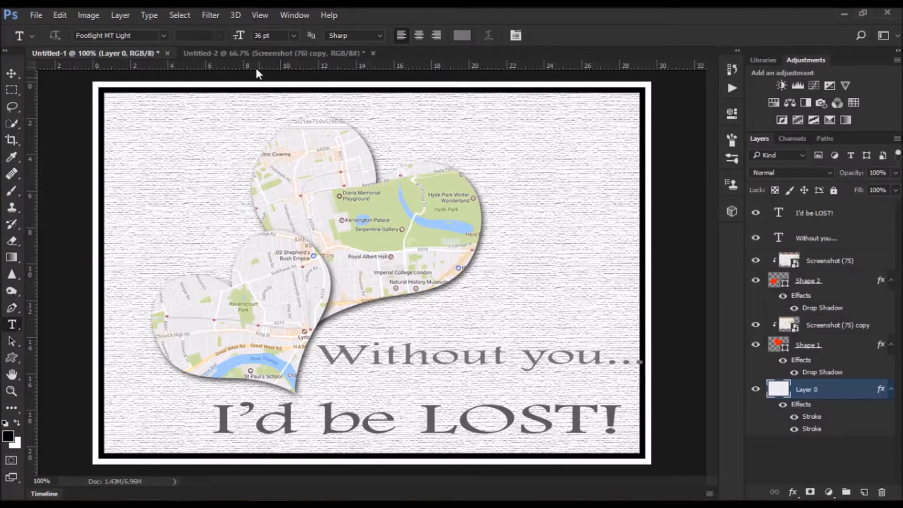
click(254, 53)
click(356, 339)
text(Without)
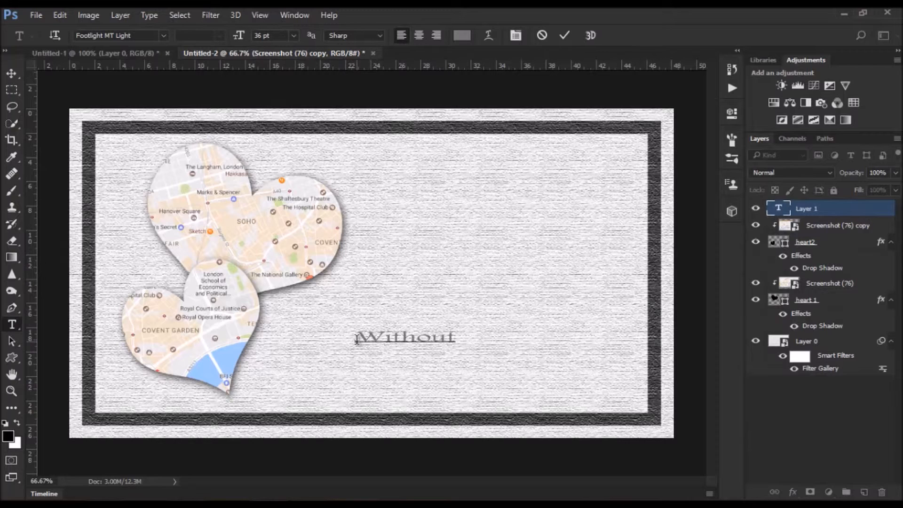
text( you...)
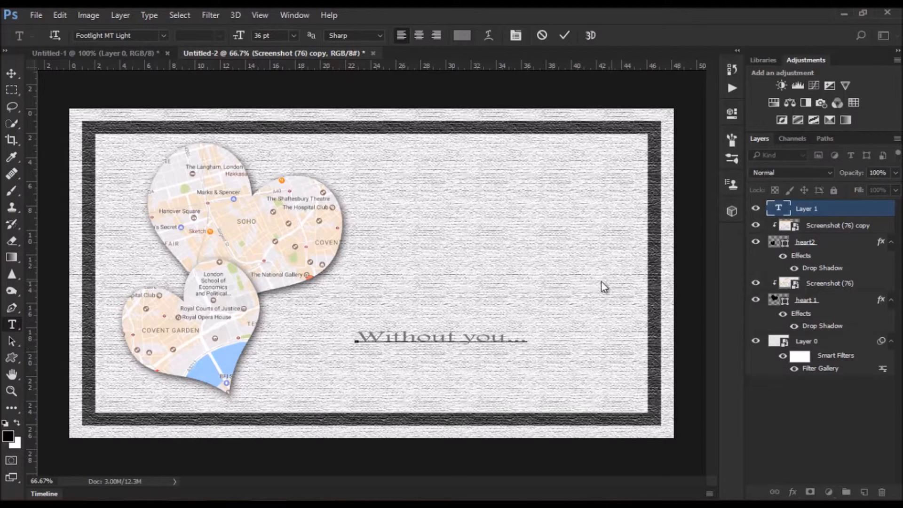
click(563, 36)
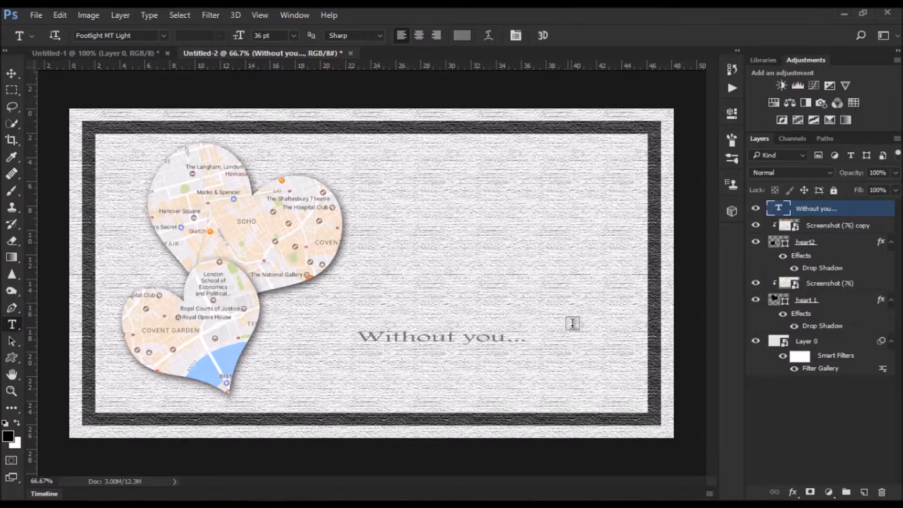
- Add a second text line reading "I'de be LOST" beneath the first line
click(341, 377)
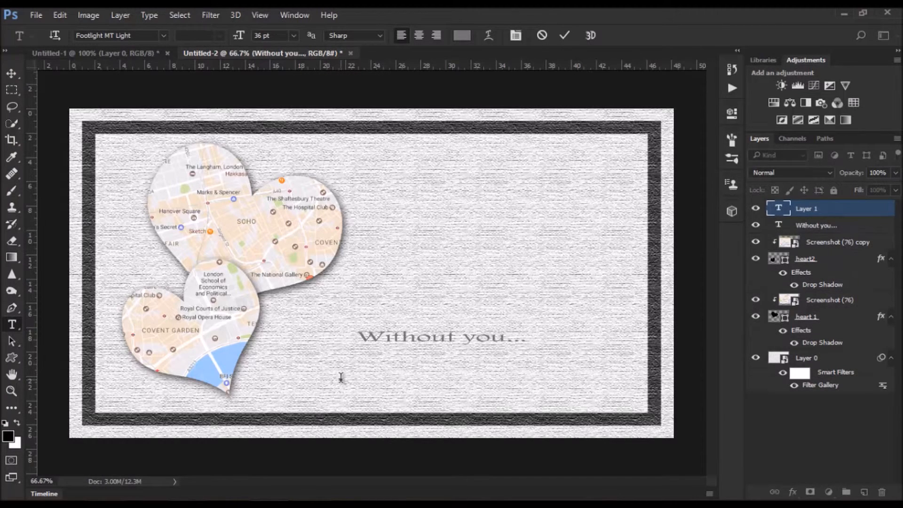
text(I'de be LOST)
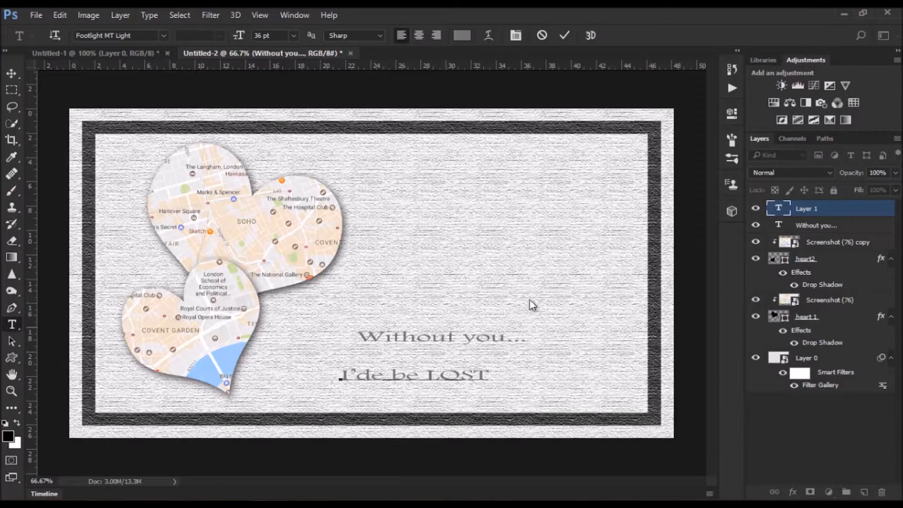
click(564, 36)
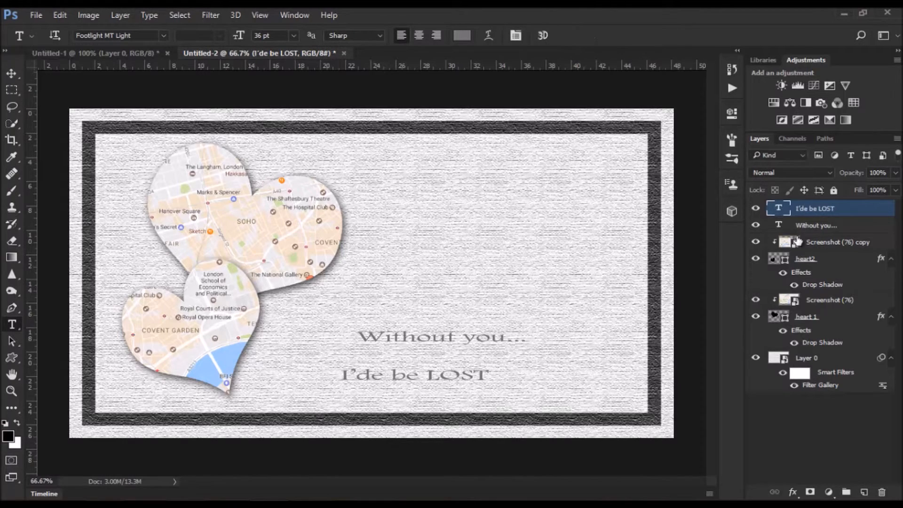
- Enlarge the second text line to 88 pt and move it left under the hearts
double_click(779, 208)
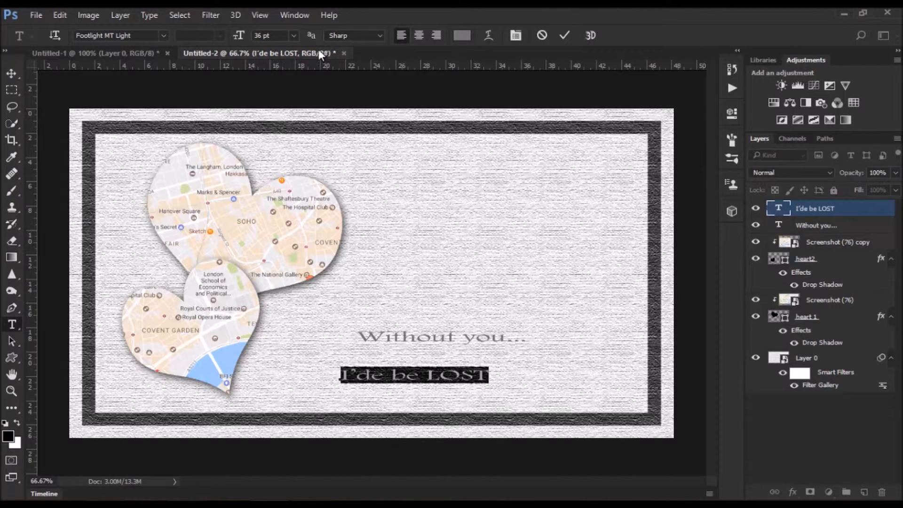
drag(239, 36, 273, 47)
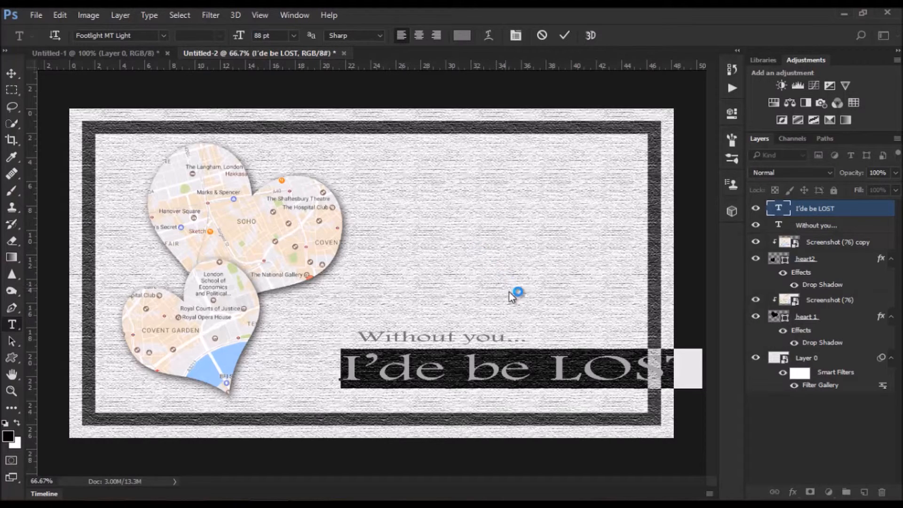
drag(544, 411, 480, 420)
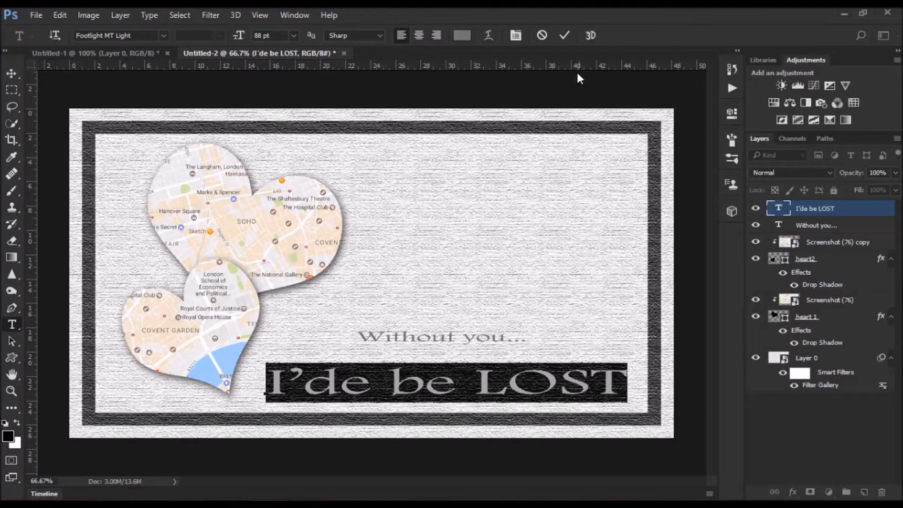
- Correct the second text line to read "I'd be LOST"
click(371, 383)
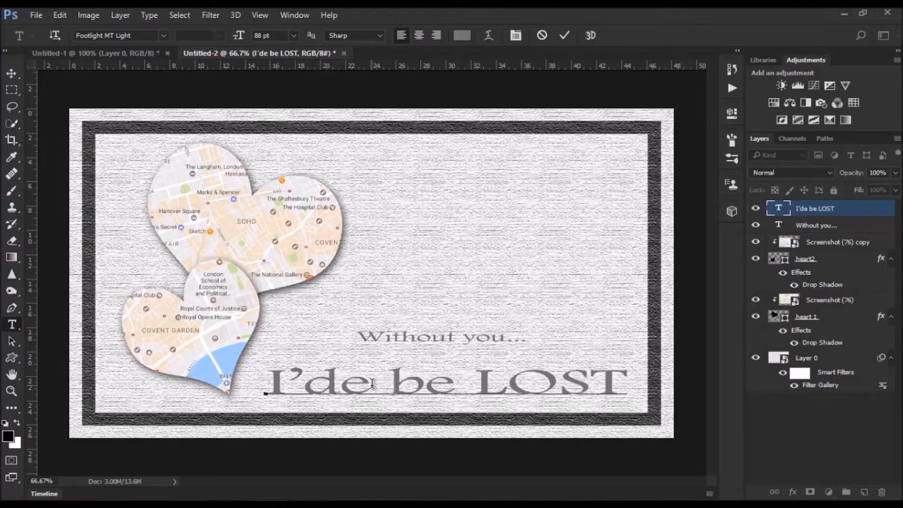
key(Delete)
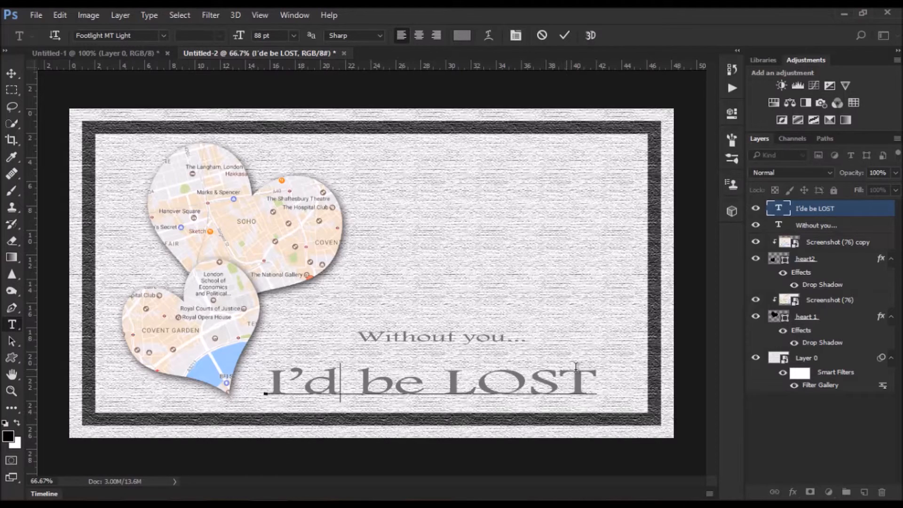
click(565, 36)
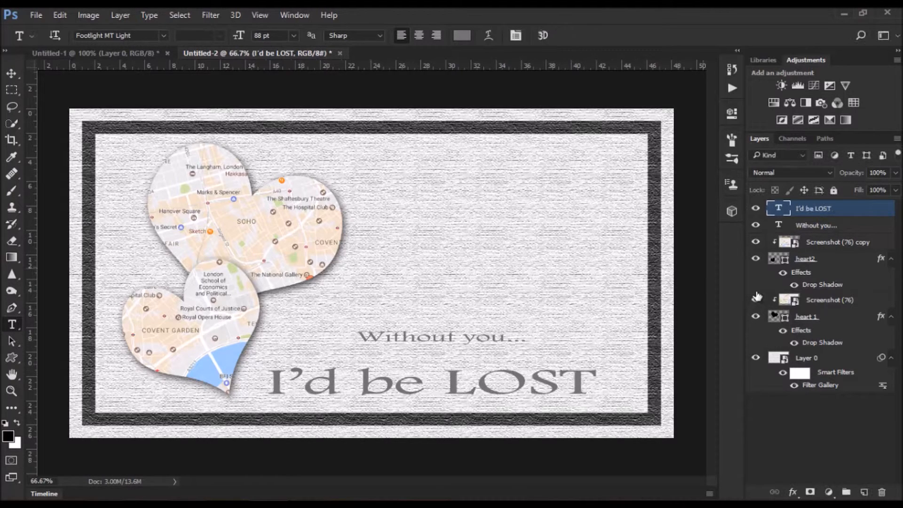
- Enlarge the "Without you..." line to 53 pt and shift it slightly left
double_click(779, 225)
drag(241, 40, 263, 38)
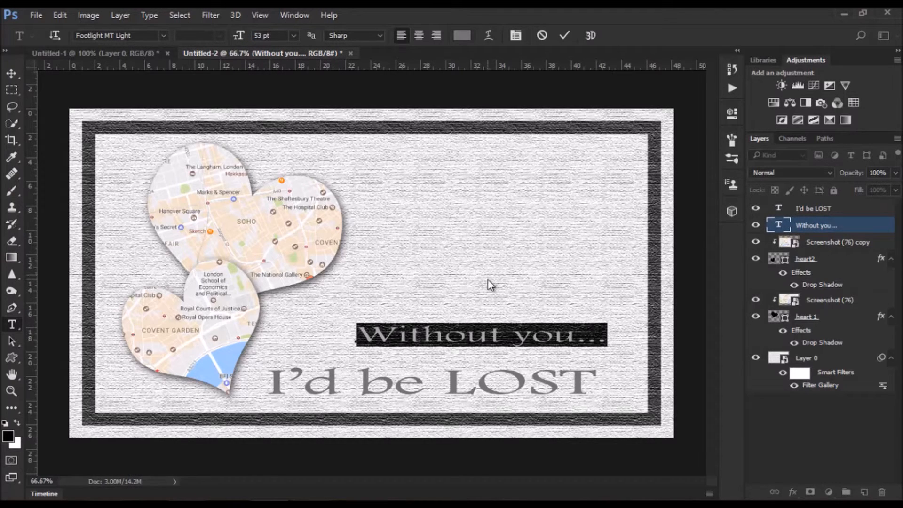
drag(489, 295, 450, 293)
click(564, 36)
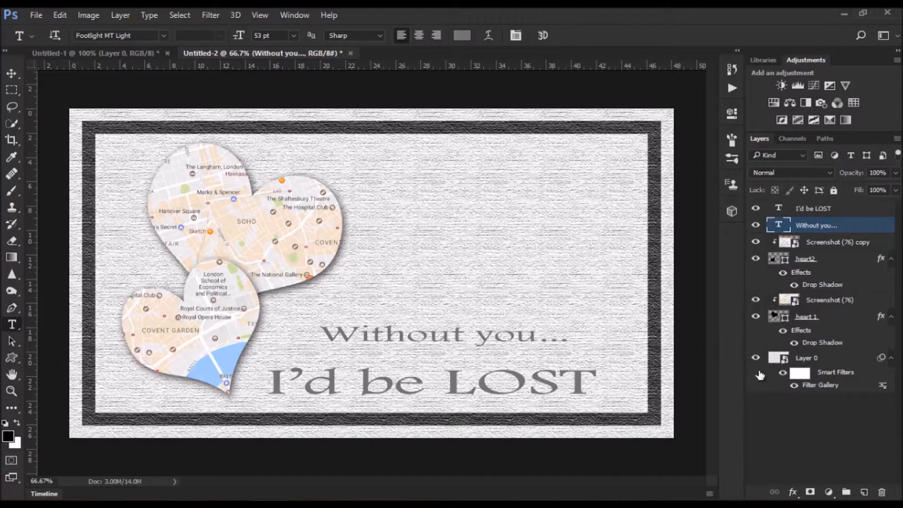
- Reopen the Texturizer smart filter and lower its scaling to about 75%
double_click(822, 386)
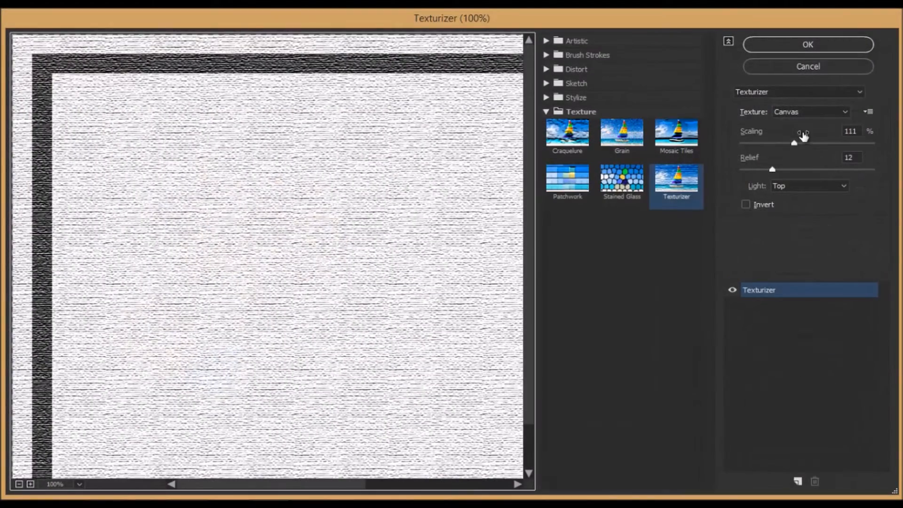
drag(794, 143, 768, 143)
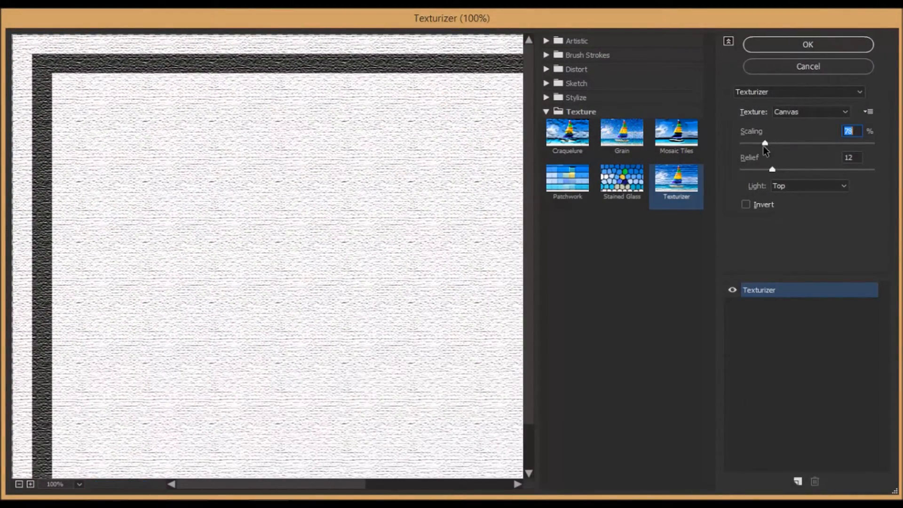
click(793, 48)
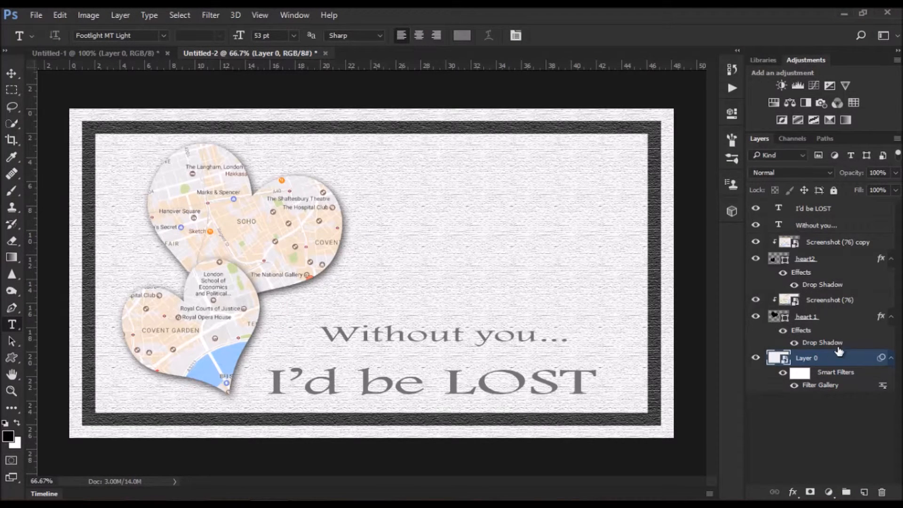
double_click(866, 318)
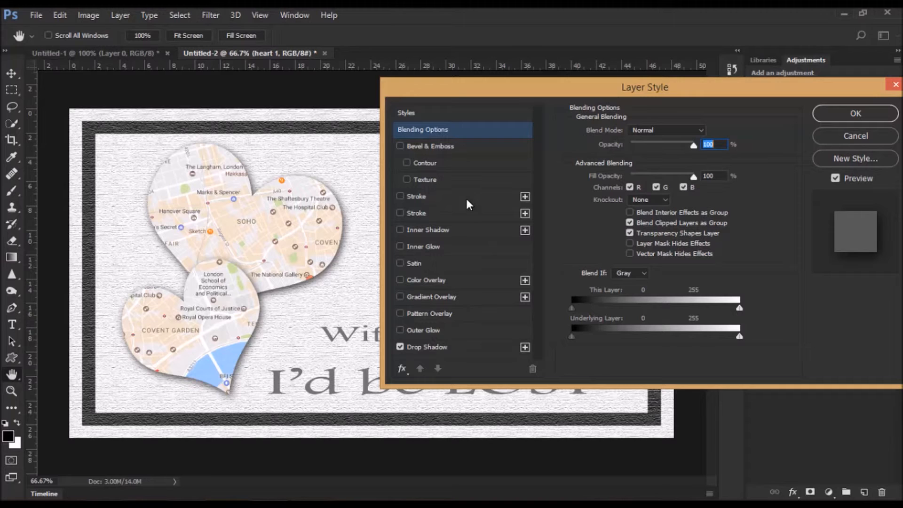
click(868, 134)
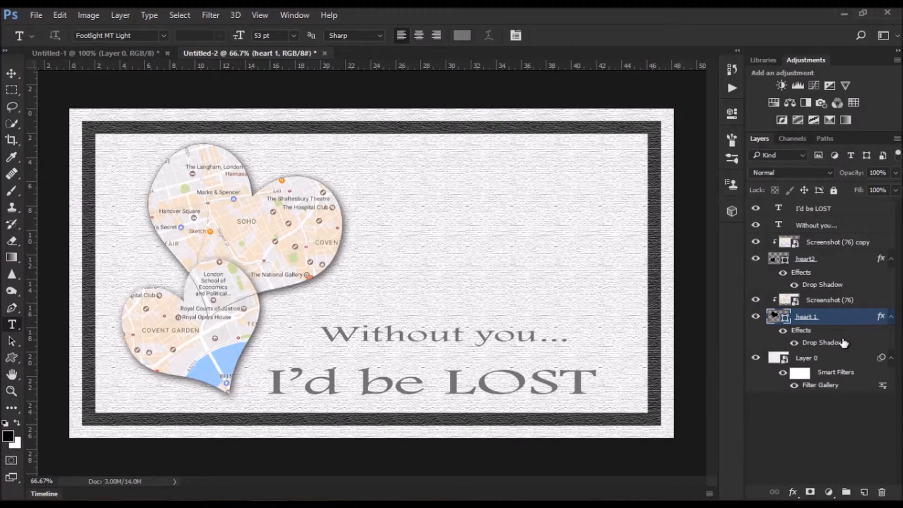
click(879, 361)
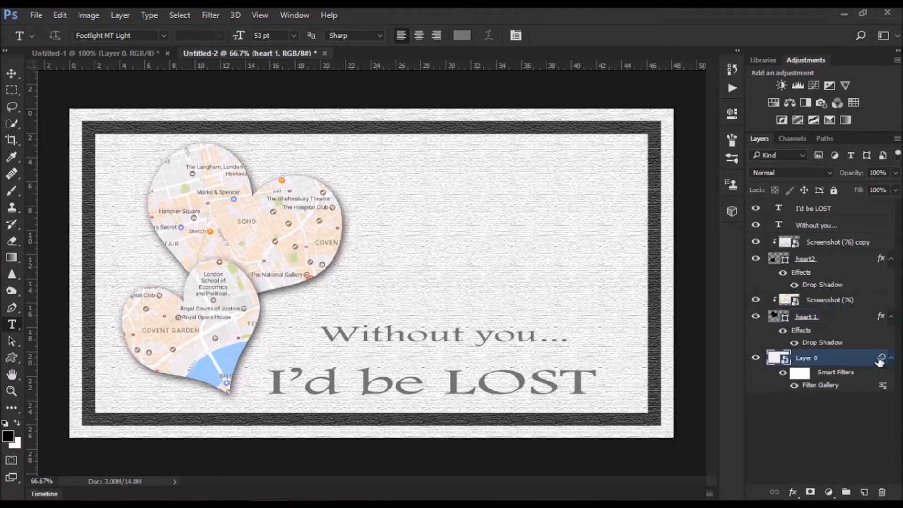
key(h)
double_click(798, 362)
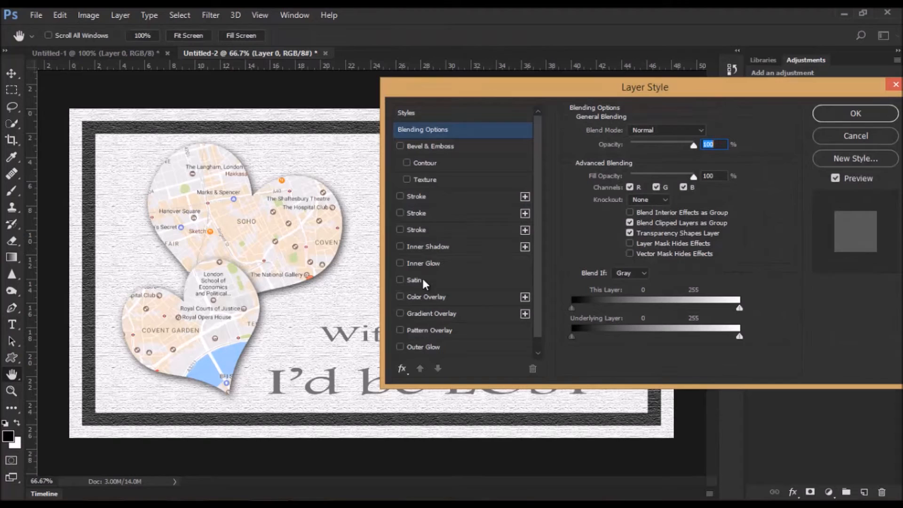
click(846, 113)
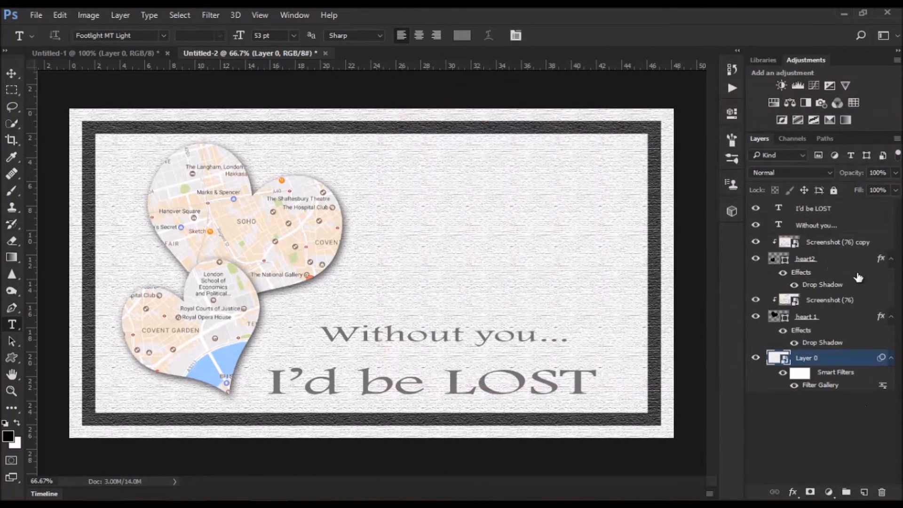
- Add a Levels adjustment layer above the background with the midtone value set to 0.68
click(829, 492)
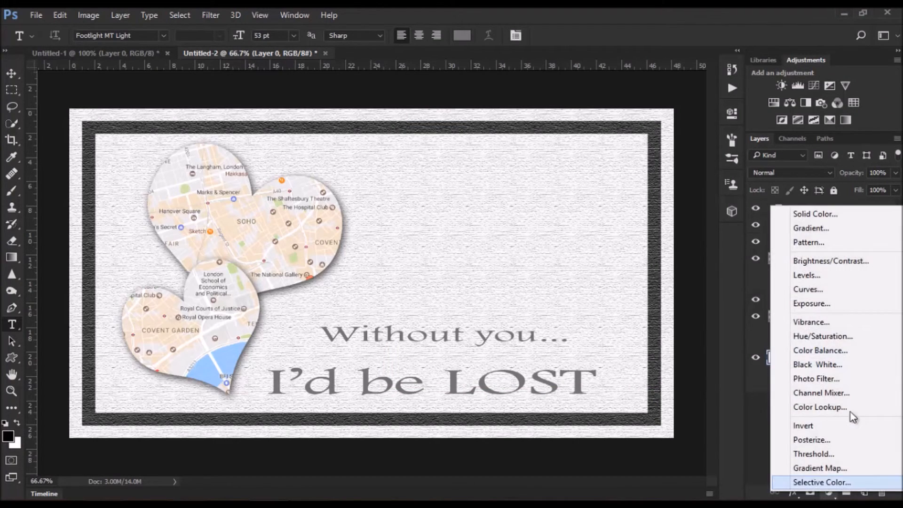
click(819, 275)
drag(629, 233, 635, 234)
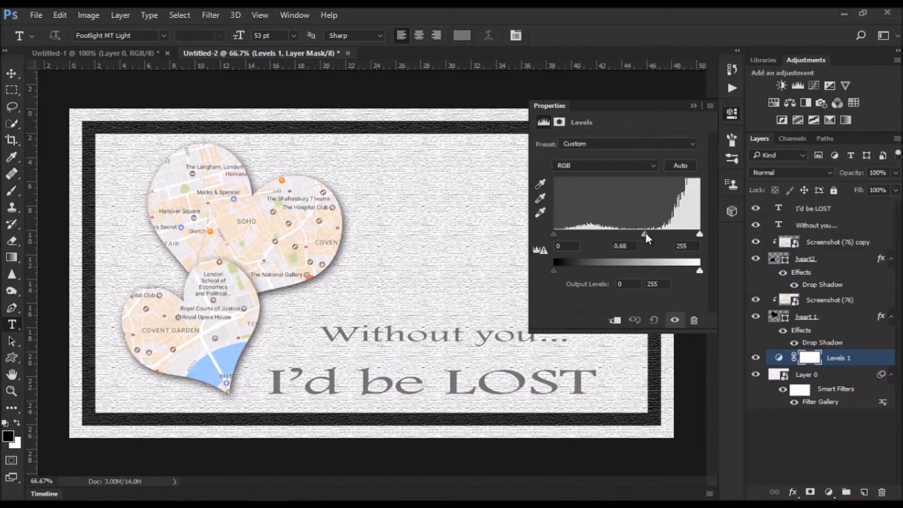
click(693, 106)
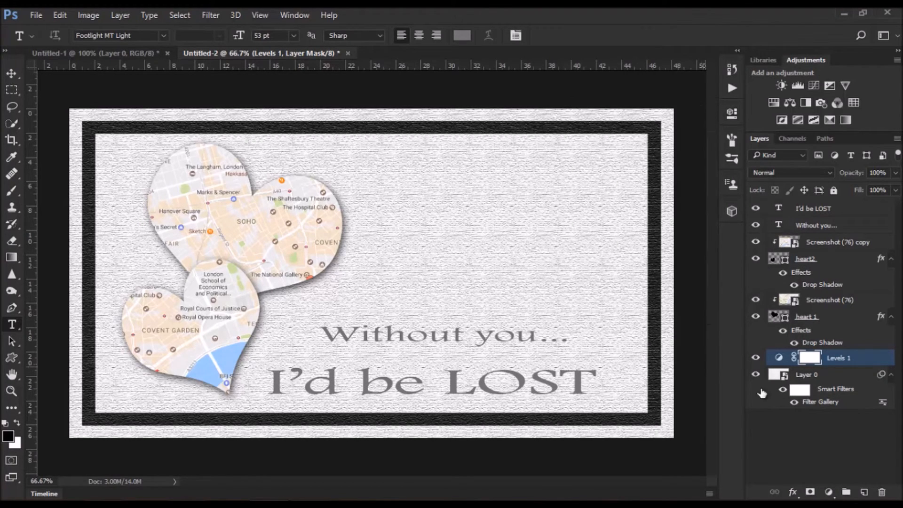